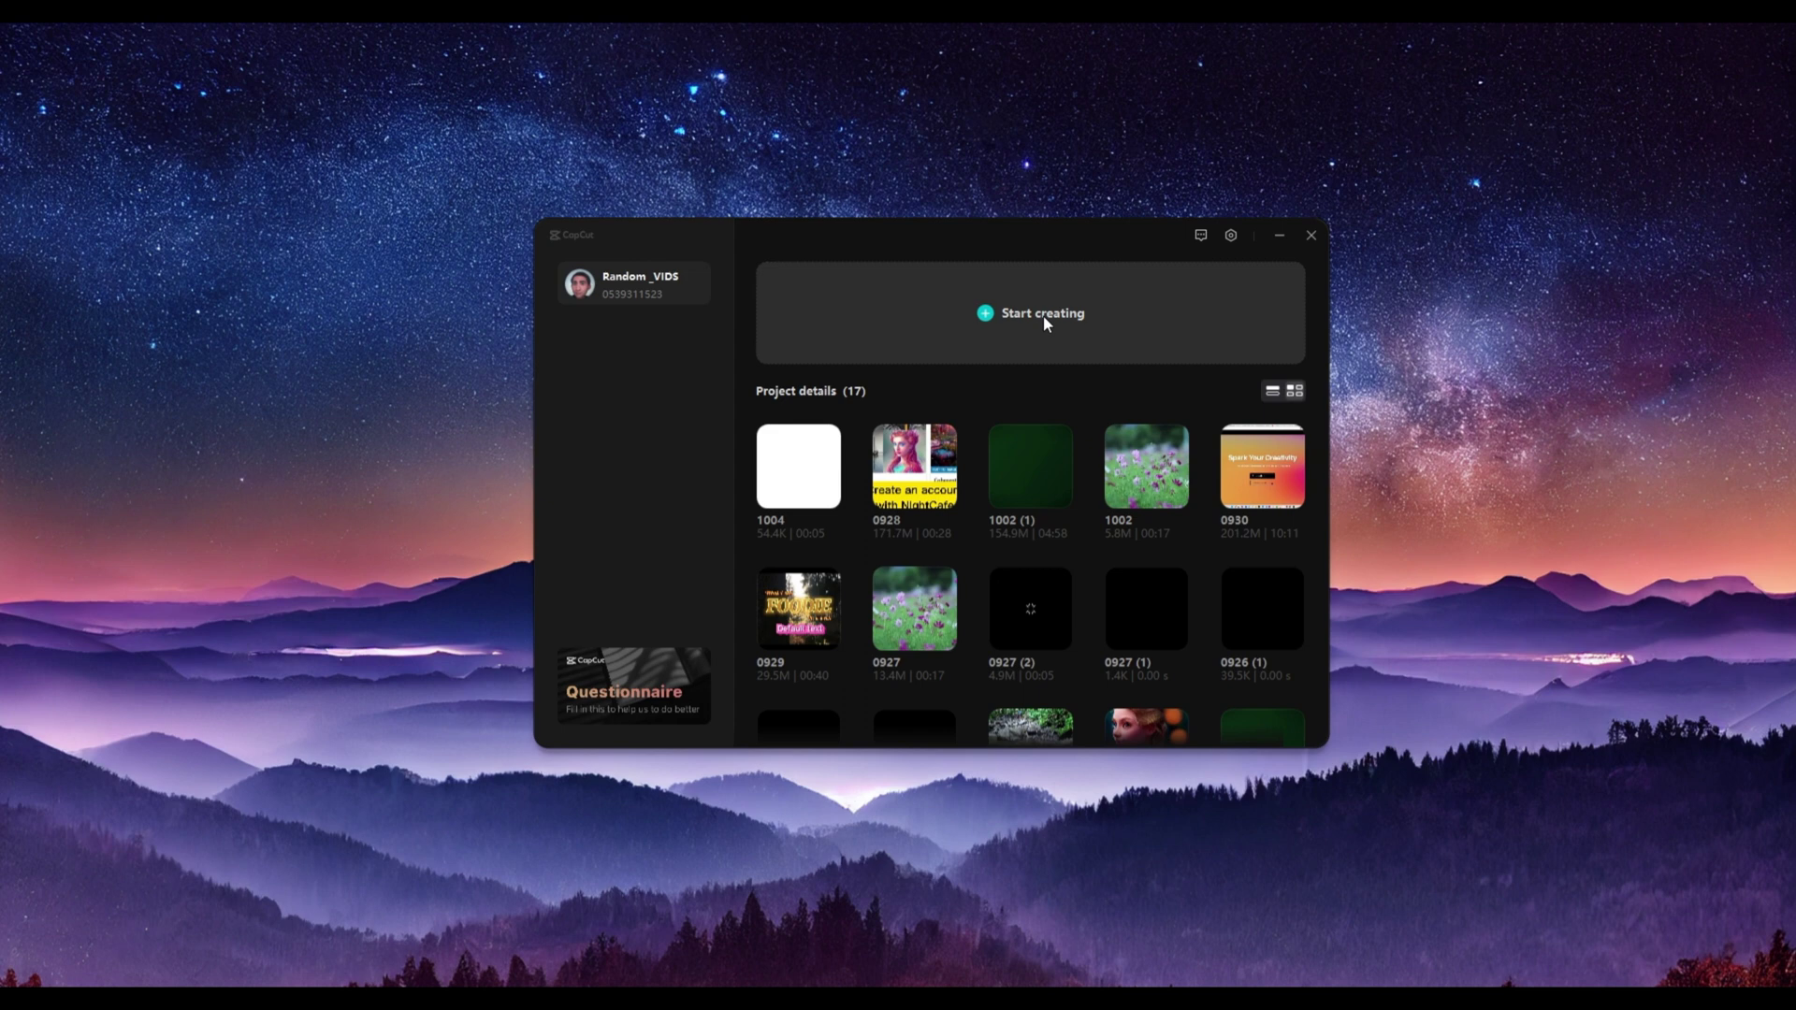
Step: Start a new blank video project, which opens in the editor as 1004 (1)
{"action": "left_click", "coordinate": [1042, 316]}
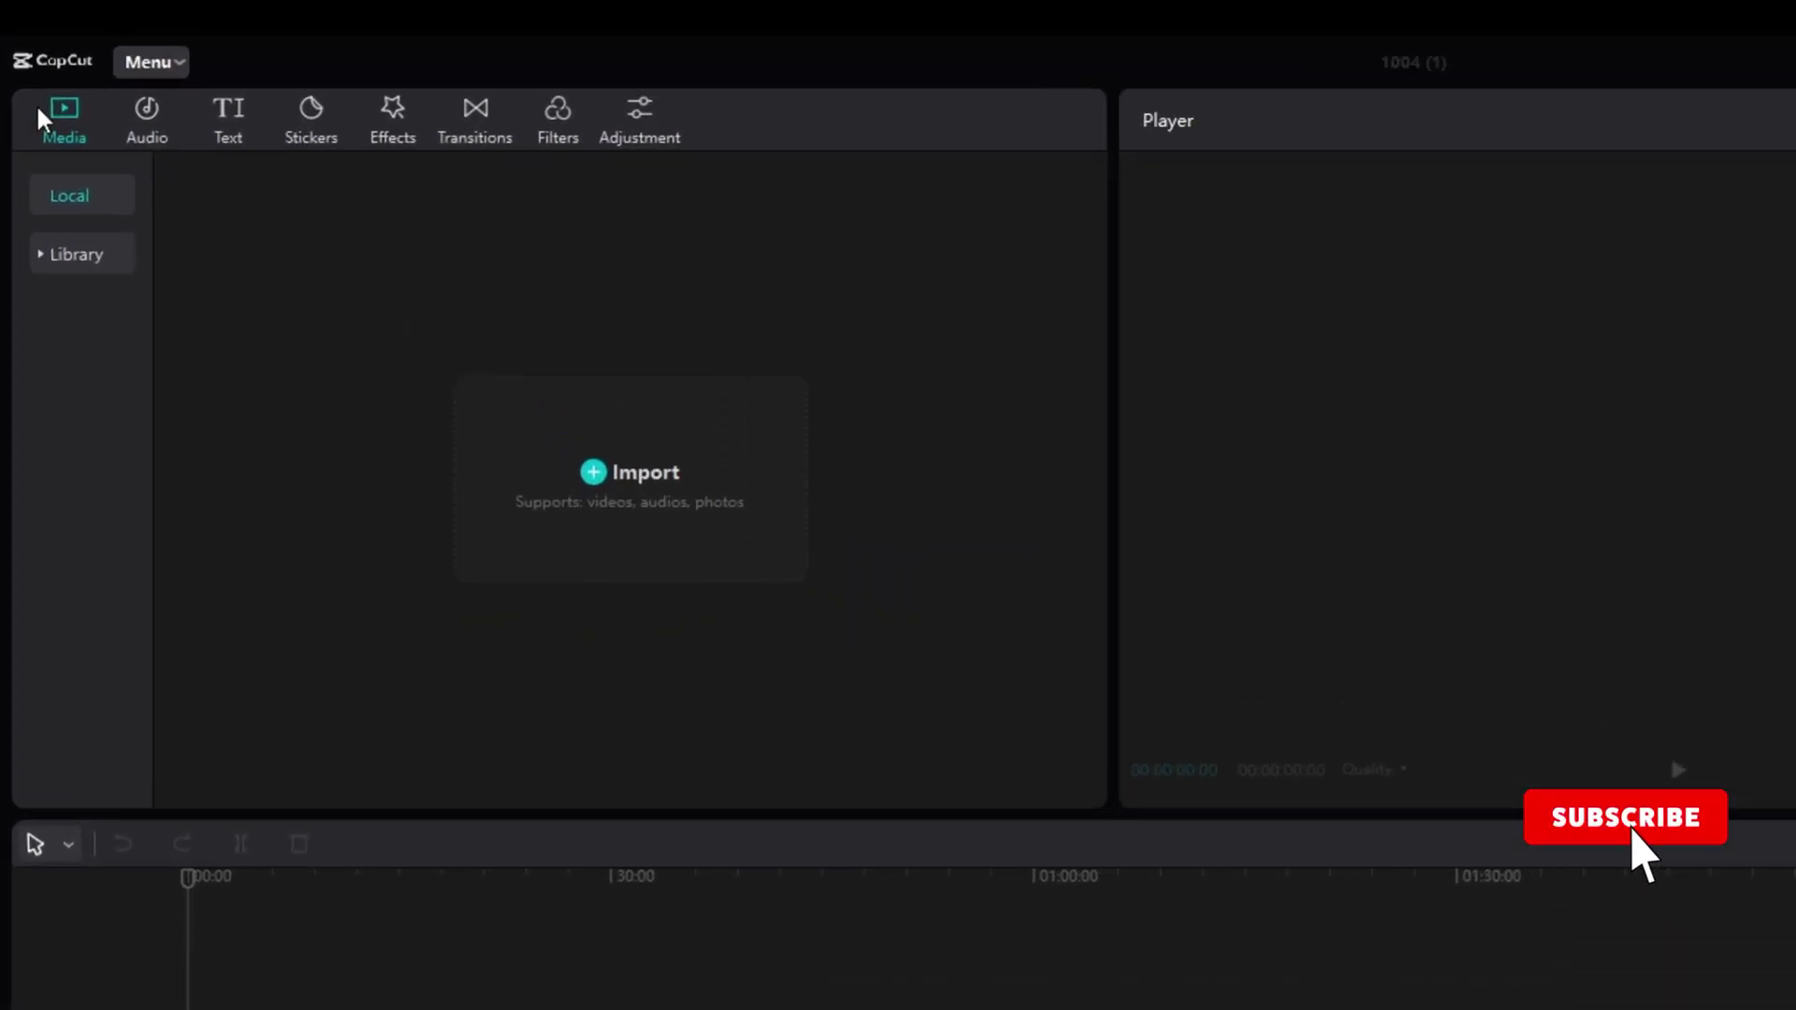
Step: Add the 5-second white B&W library clip to the timeline and select it
{"action": "left_click", "coordinate": [84, 257]}
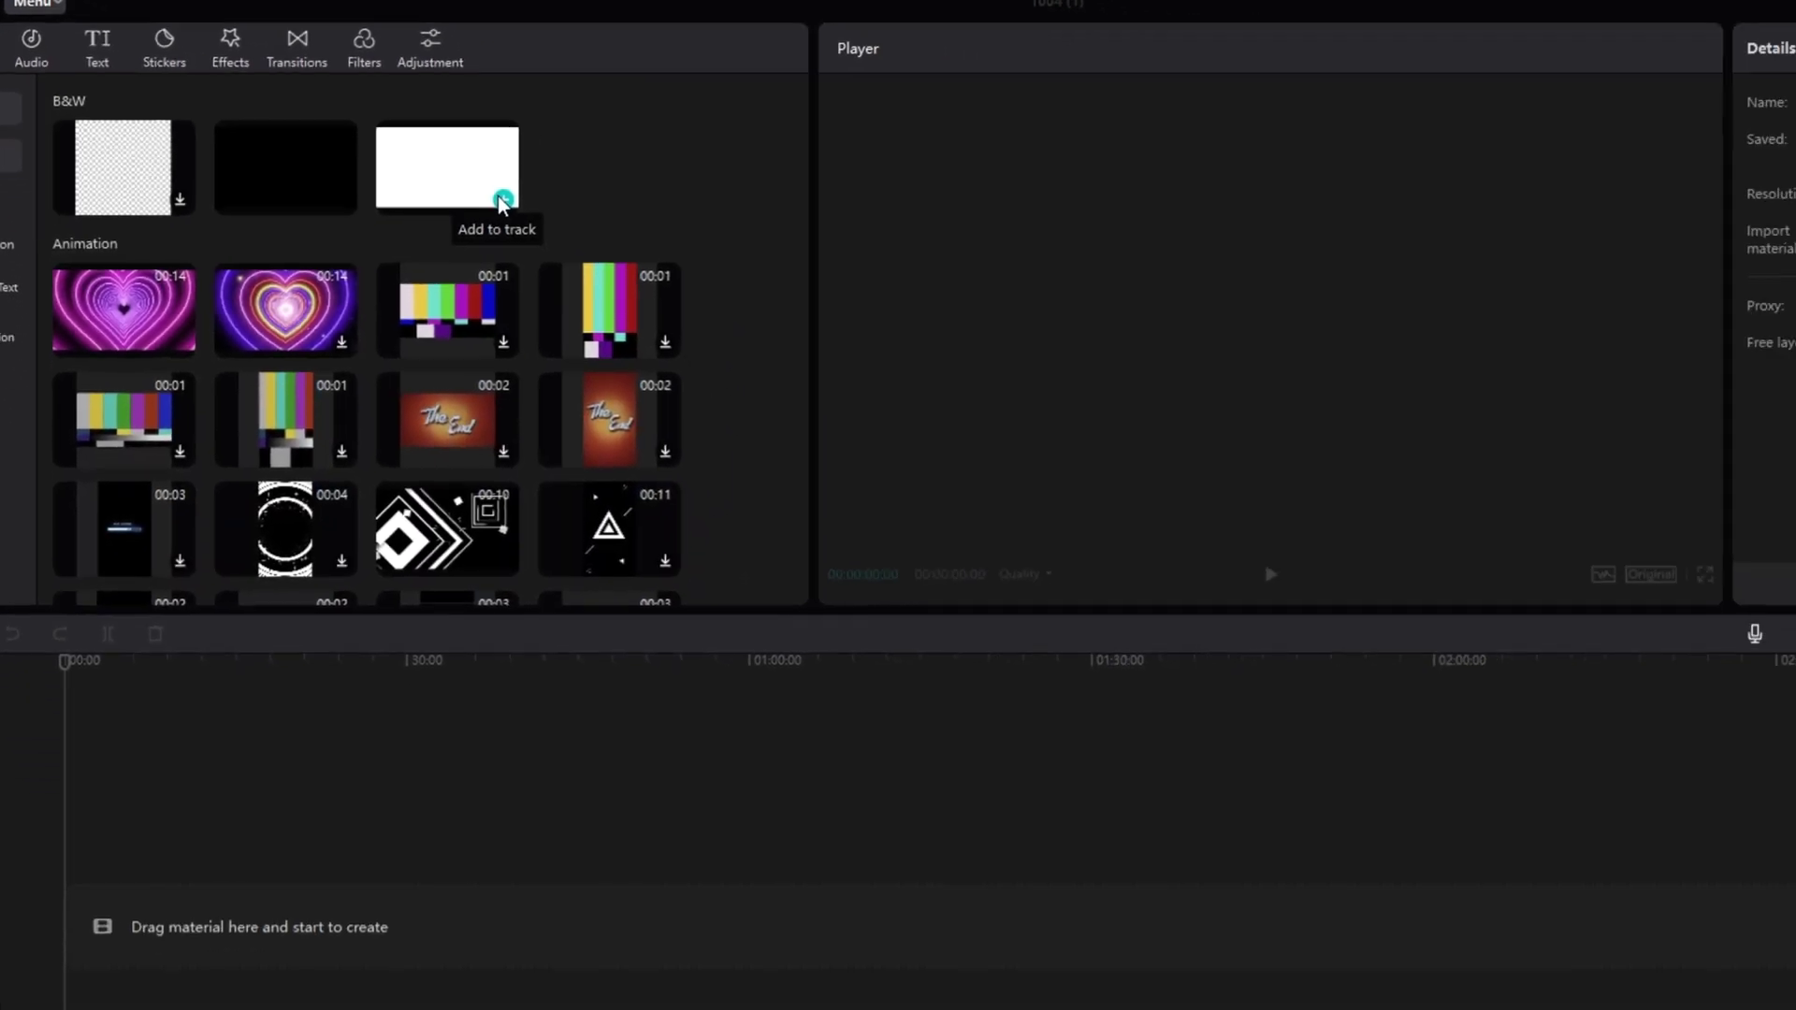
{"action": "left_click", "coordinate": [729, 307]}
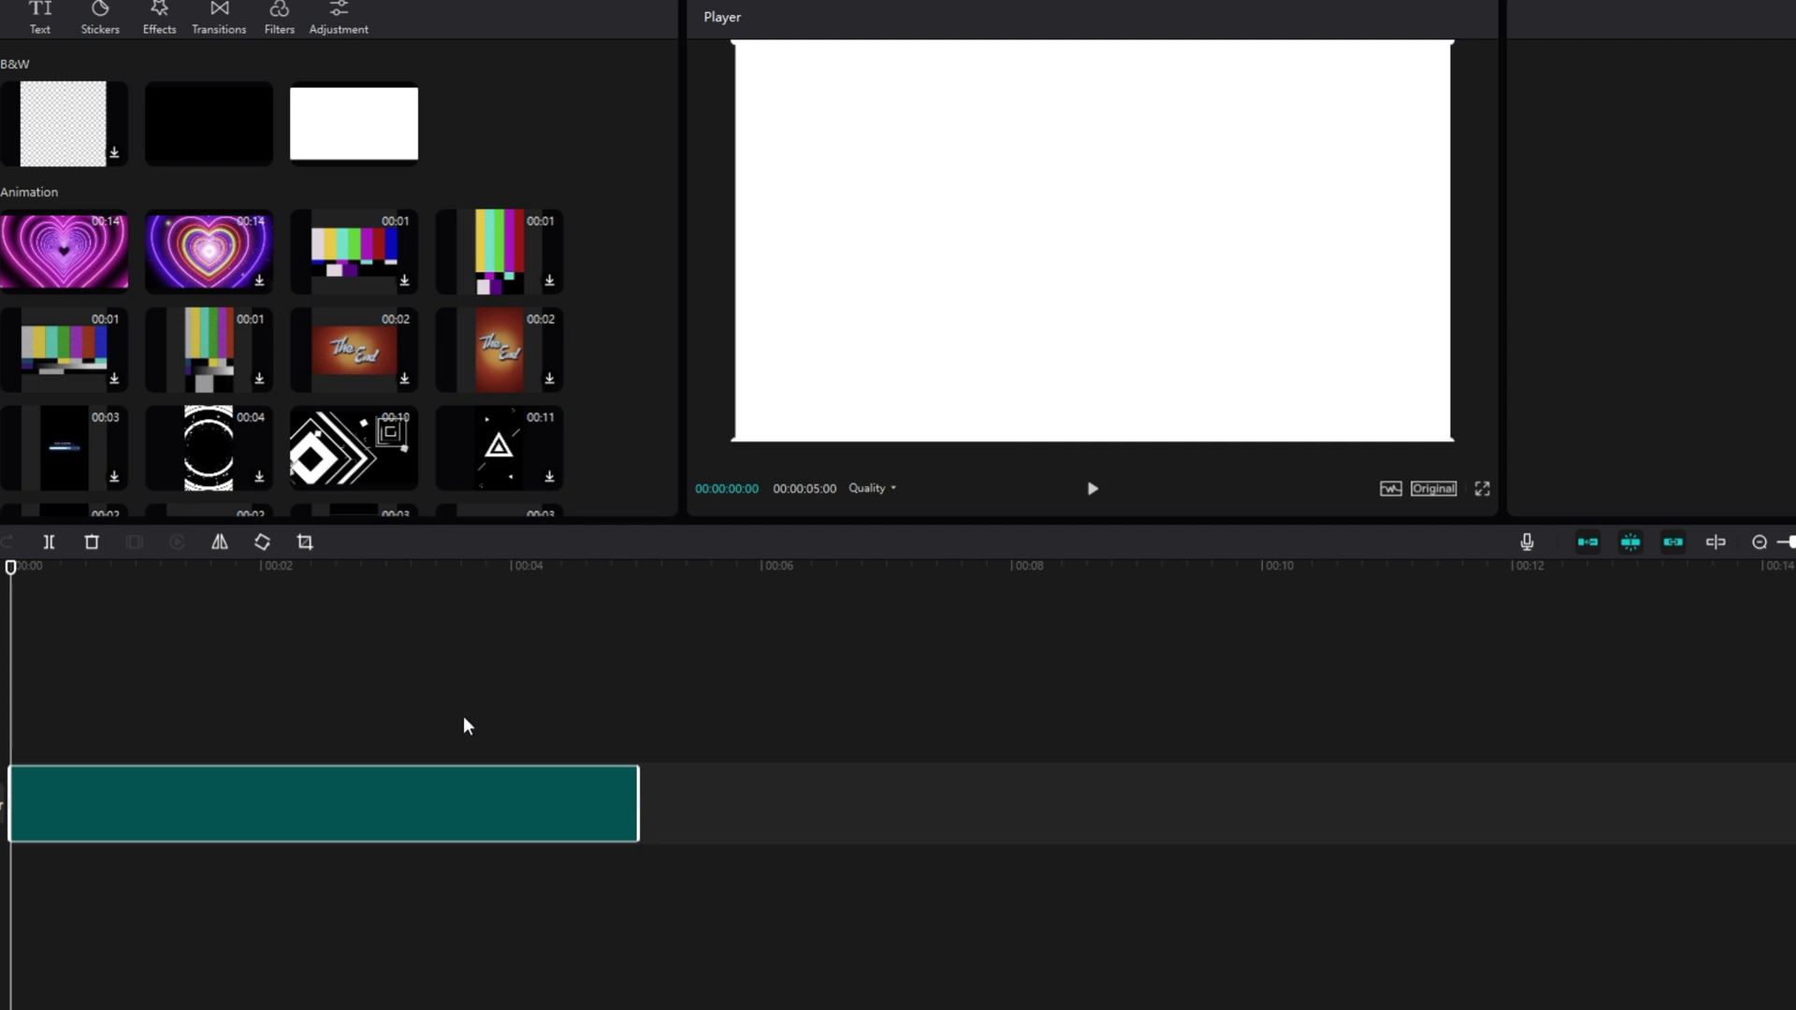
{"action": "left_click", "coordinate": [475, 830]}
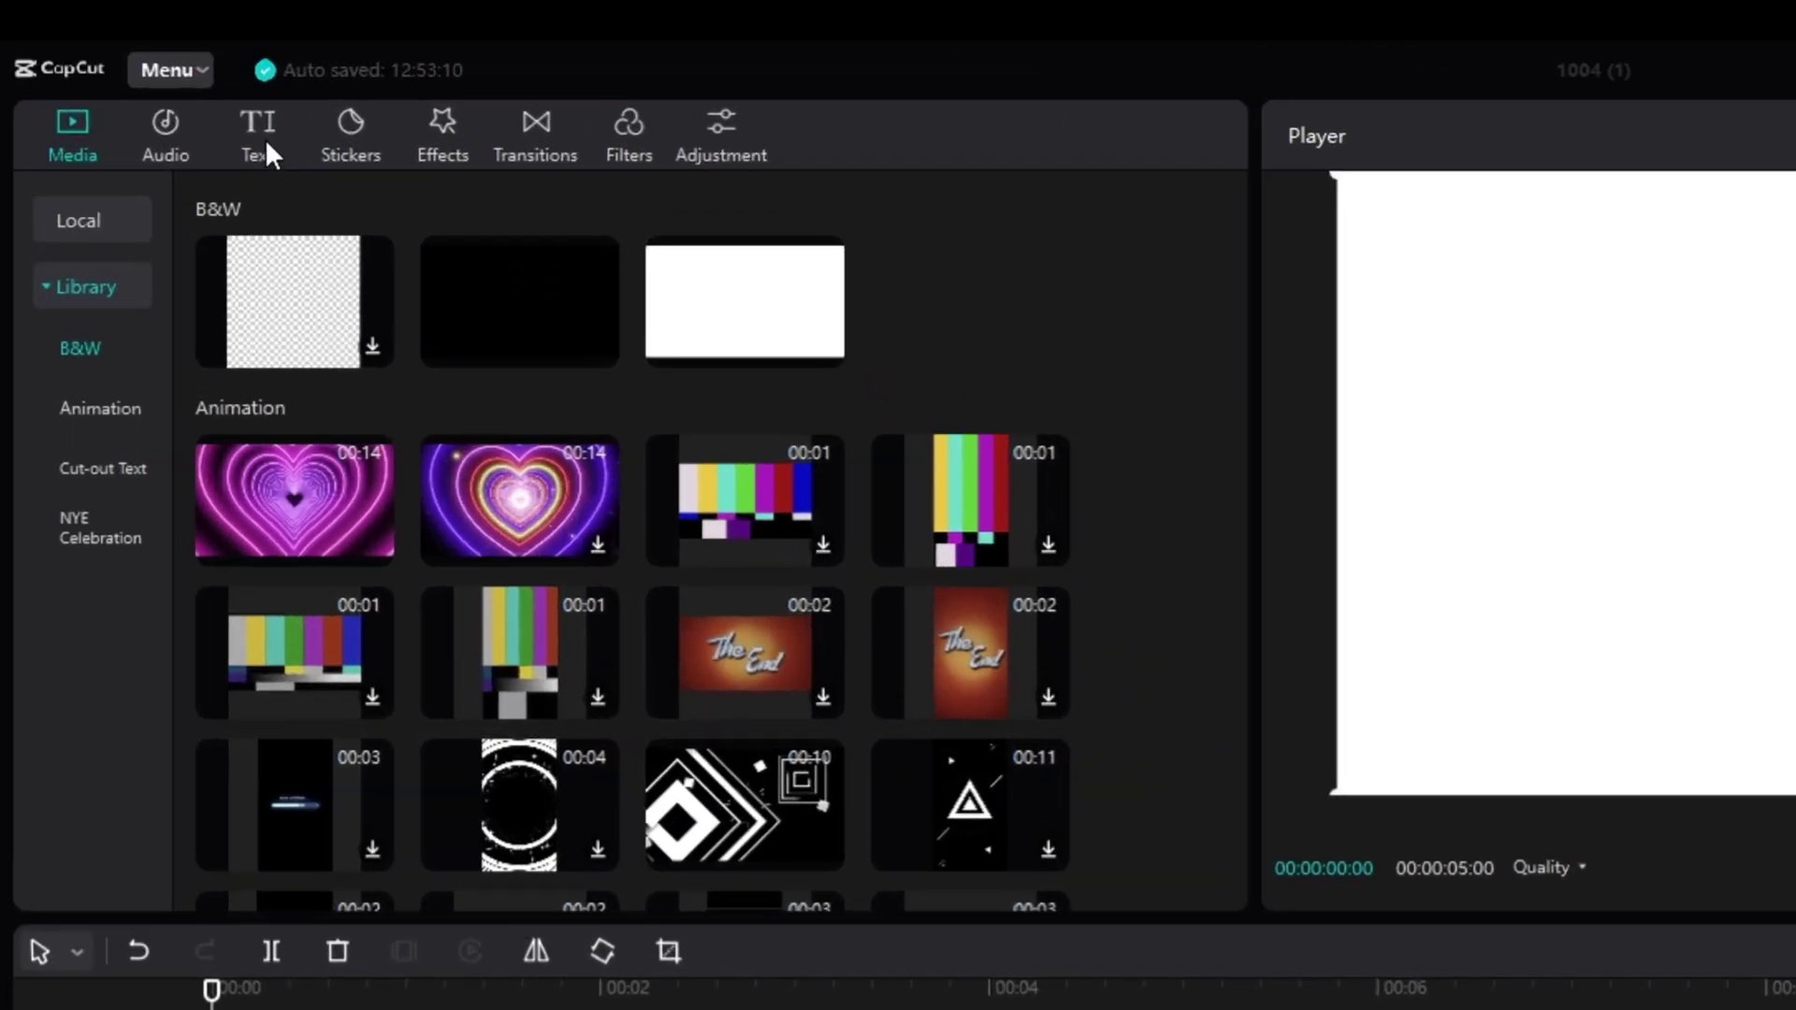
{"action": "left_click", "coordinate": [267, 145]}
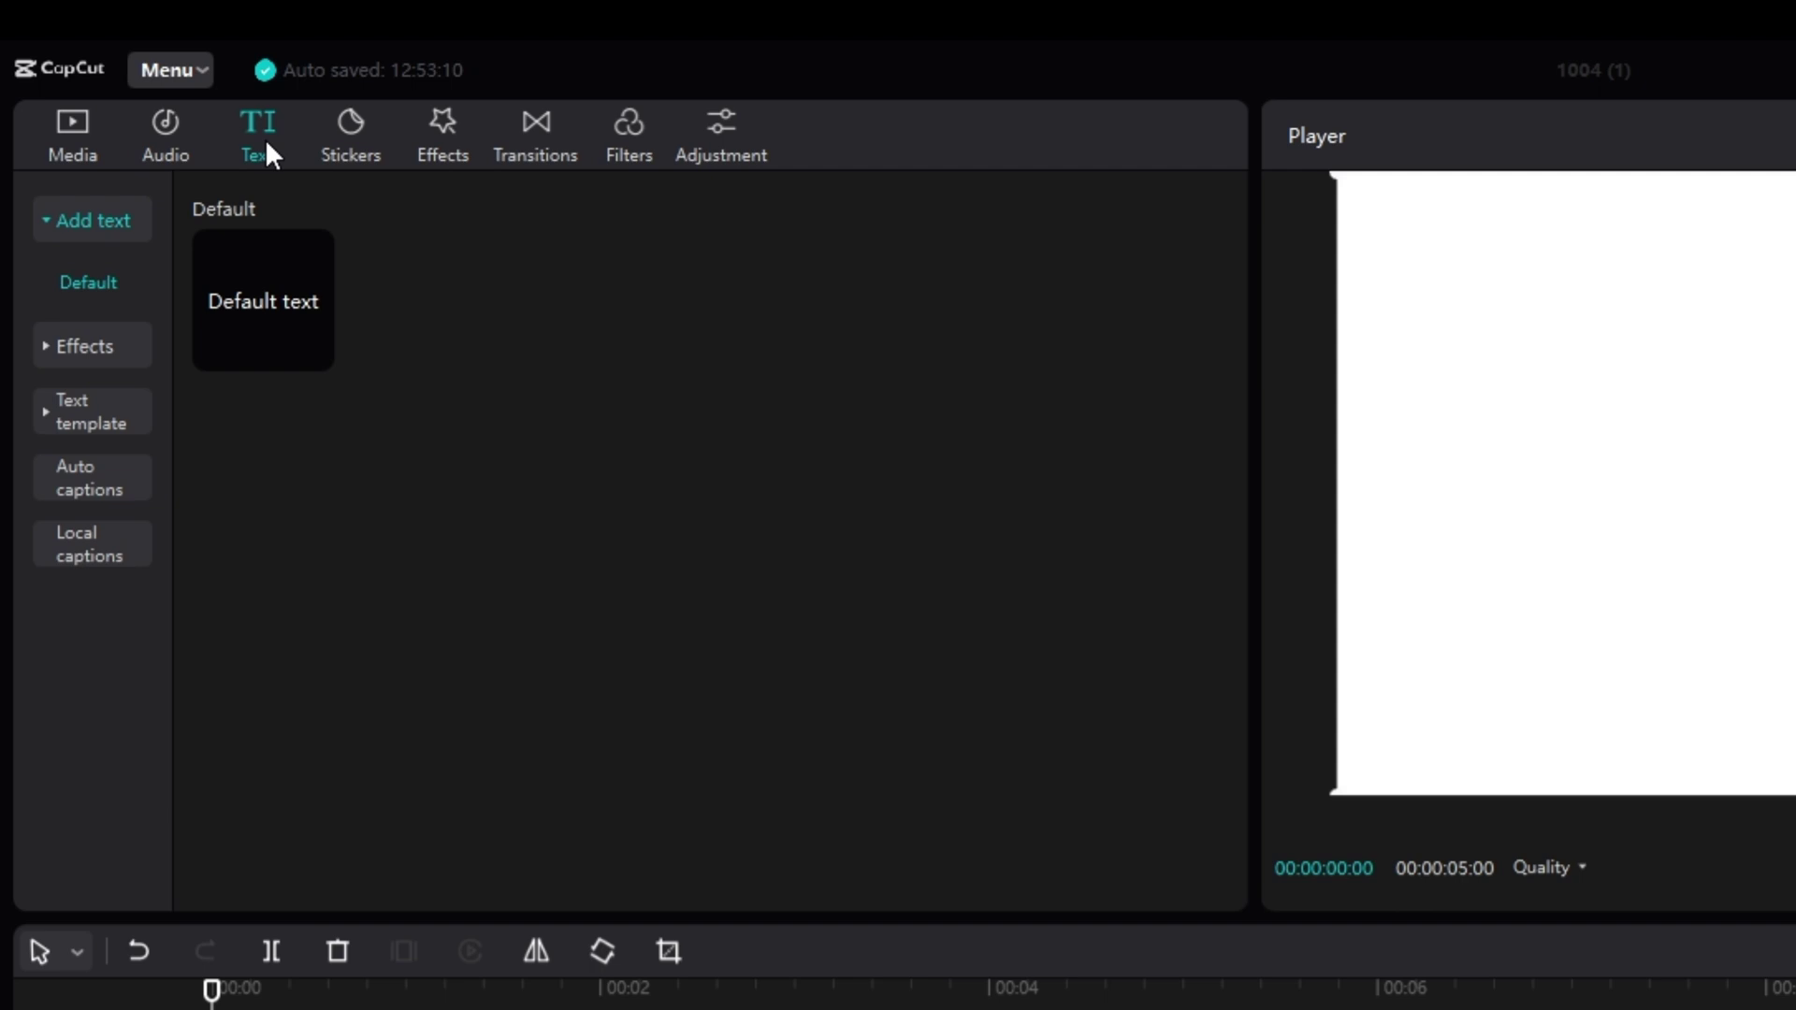
Step: Add the Favorites 'THANKS / FOR WATCHING' text template on a track above the white clip
{"action": "mouse_move", "coordinate": [311, 349]}
{"action": "left_click", "coordinate": [90, 408]}
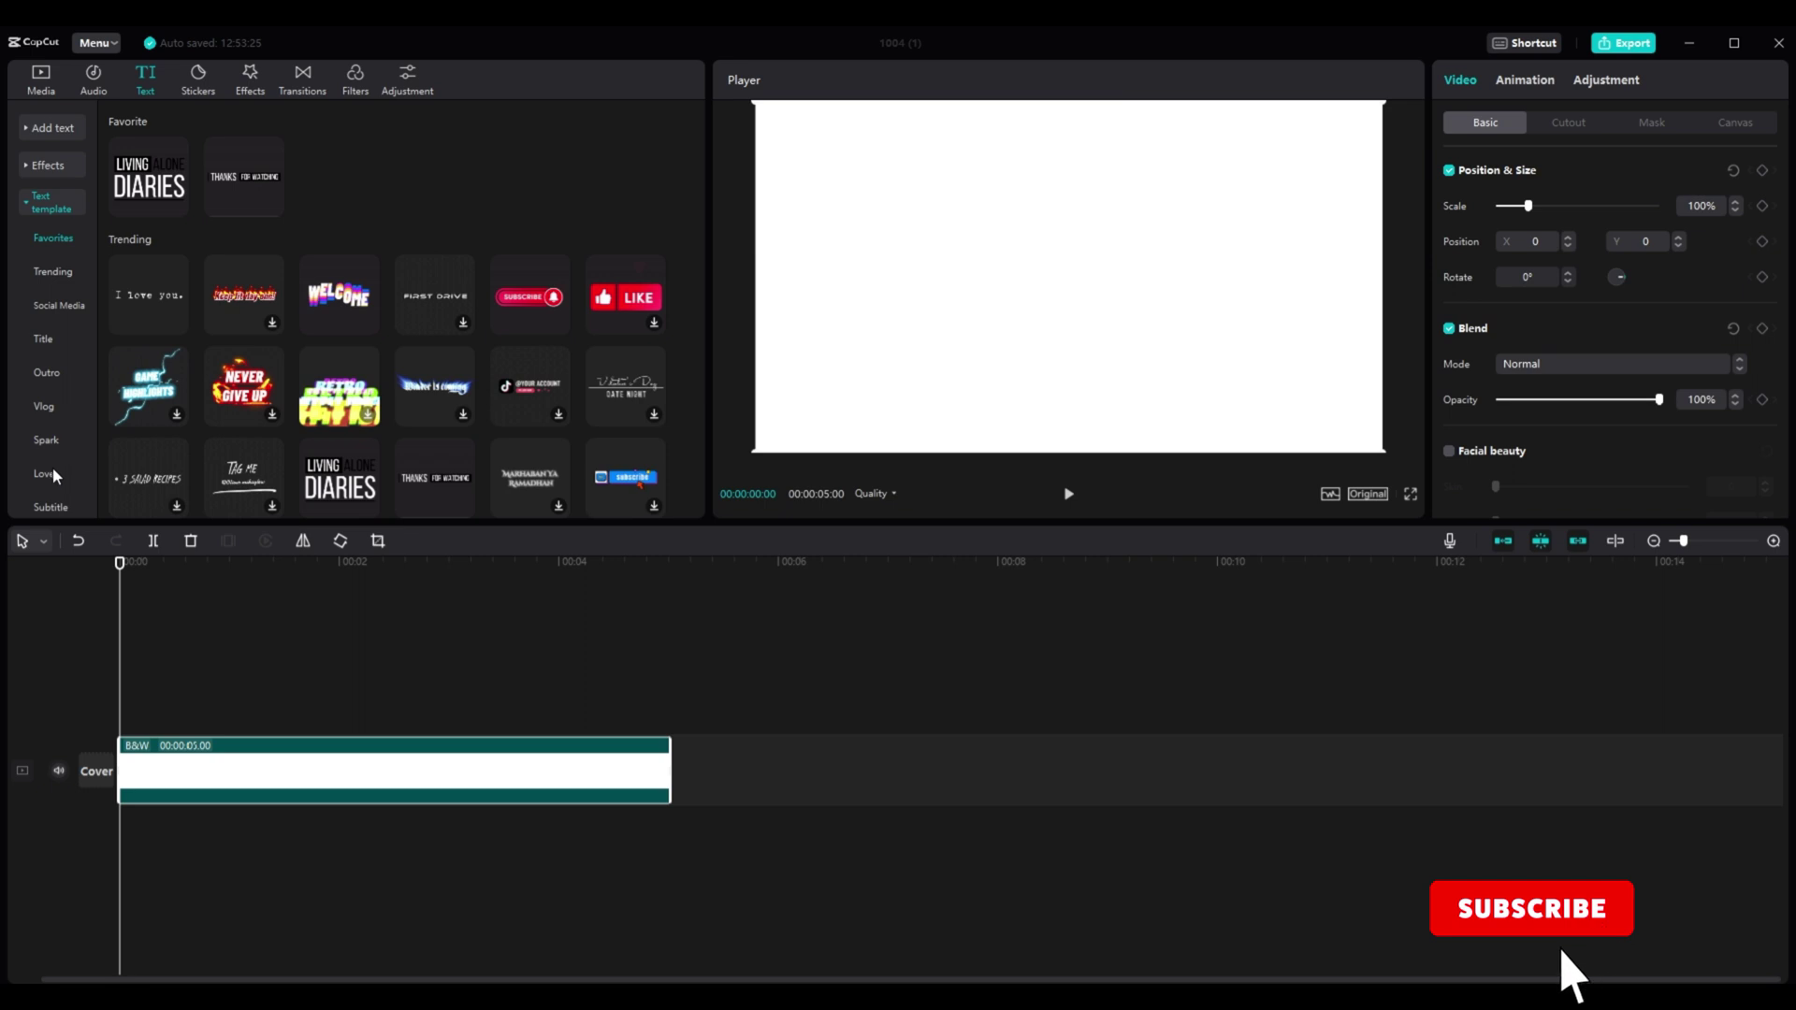
{"action": "mouse_move", "coordinate": [265, 219]}
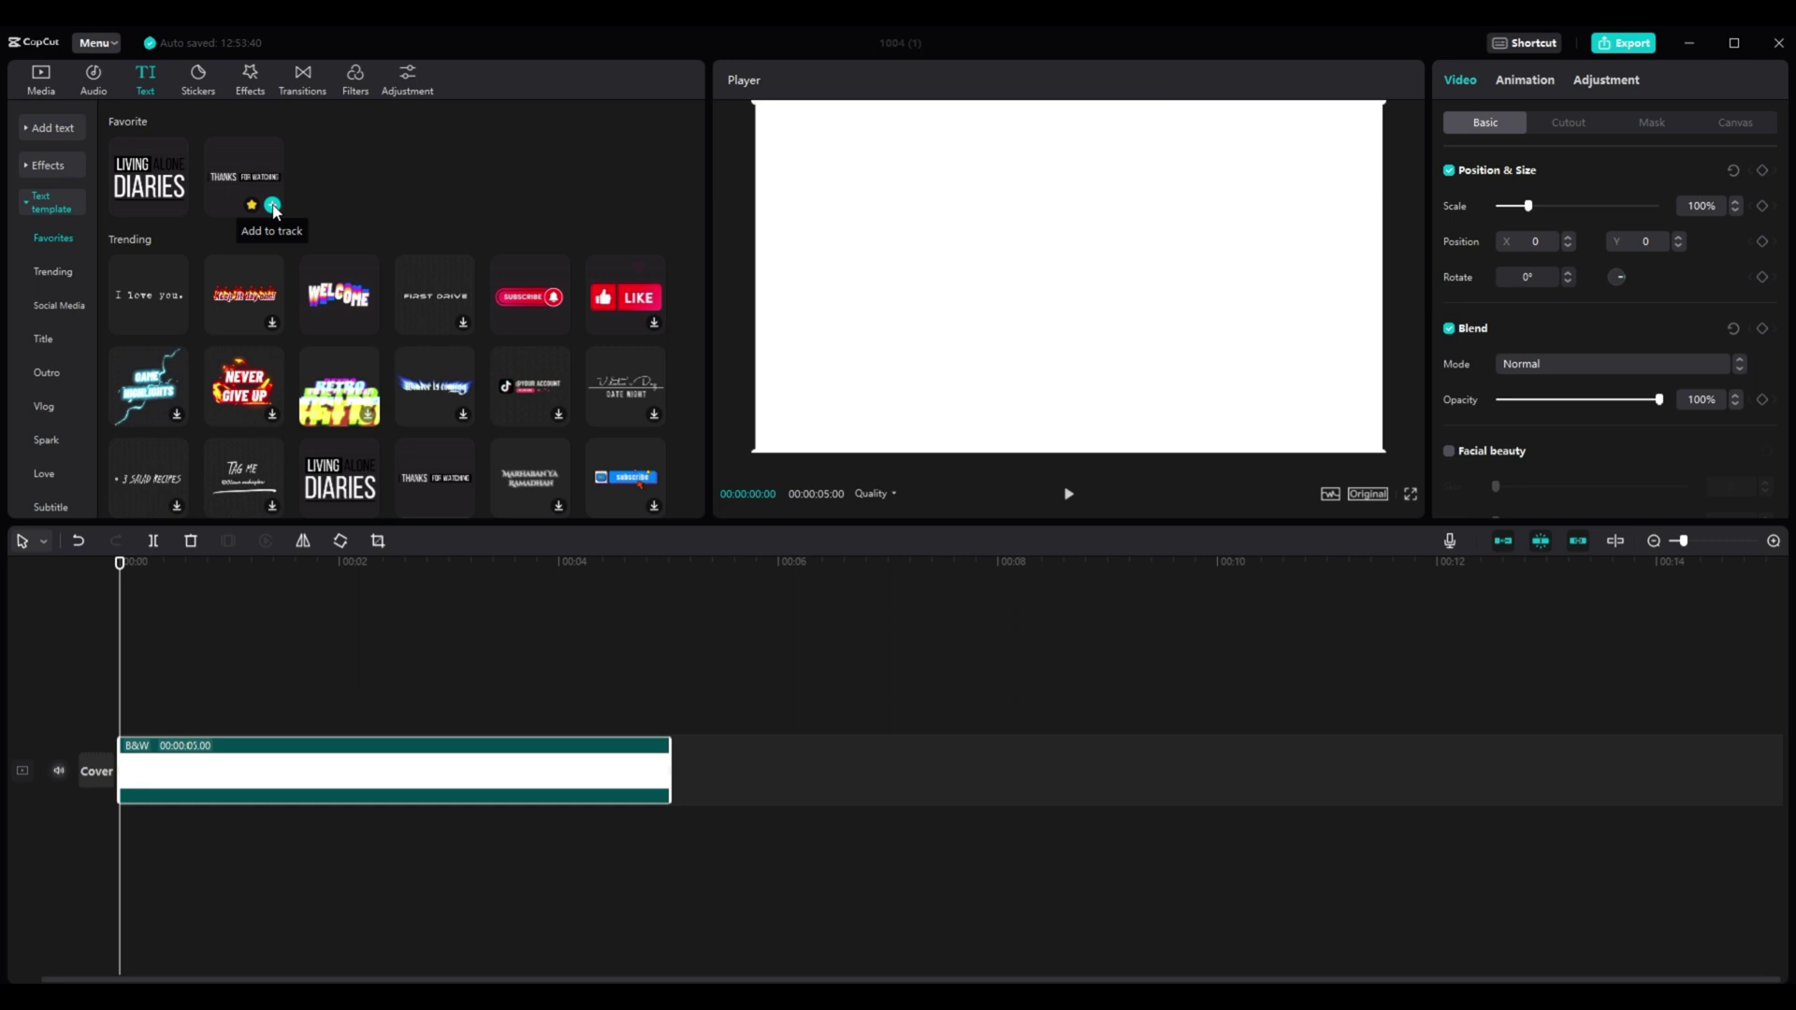
{"action": "left_click", "coordinate": [273, 204]}
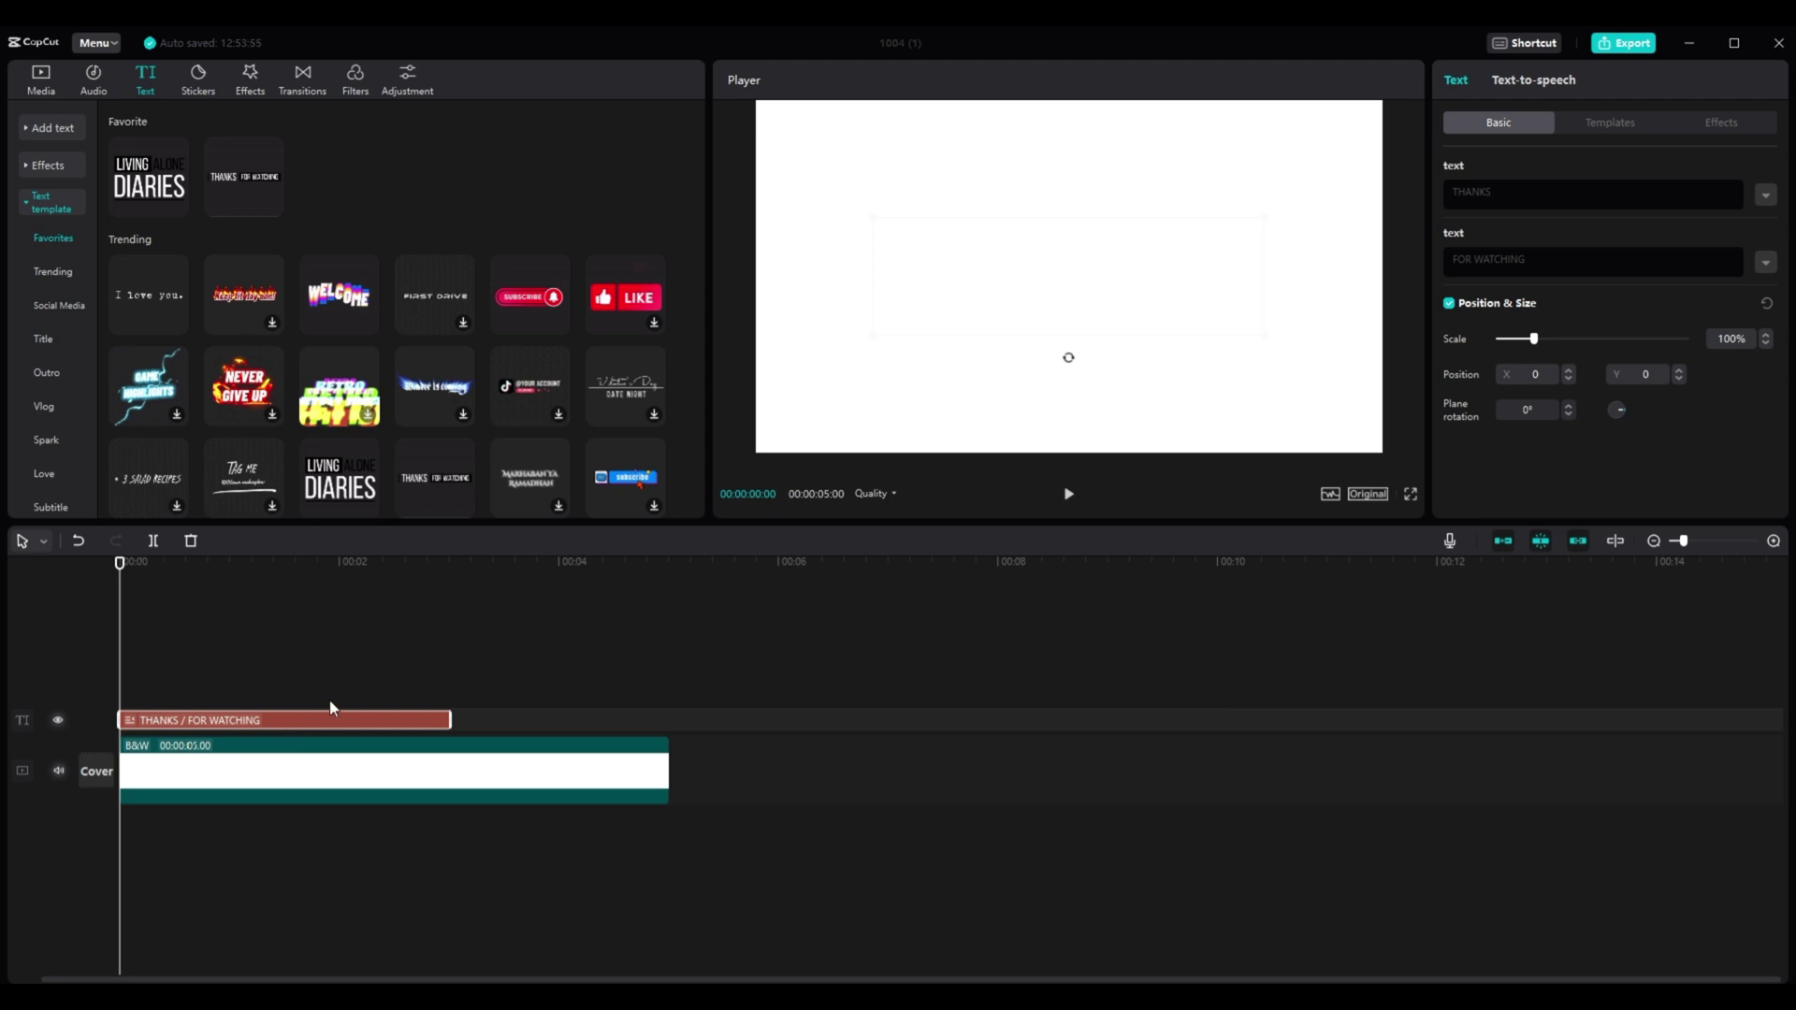
Step: Replace 'THANKS' with 'CAPCUT EDITOR' in the template's first text line
{"action": "left_click_drag", "start_coordinate": [1522, 189], "coordinate": [1422, 185]}
{"action": "type", "text": "CAPCUT EDIT"}
{"action": "type", "text": "OR"}
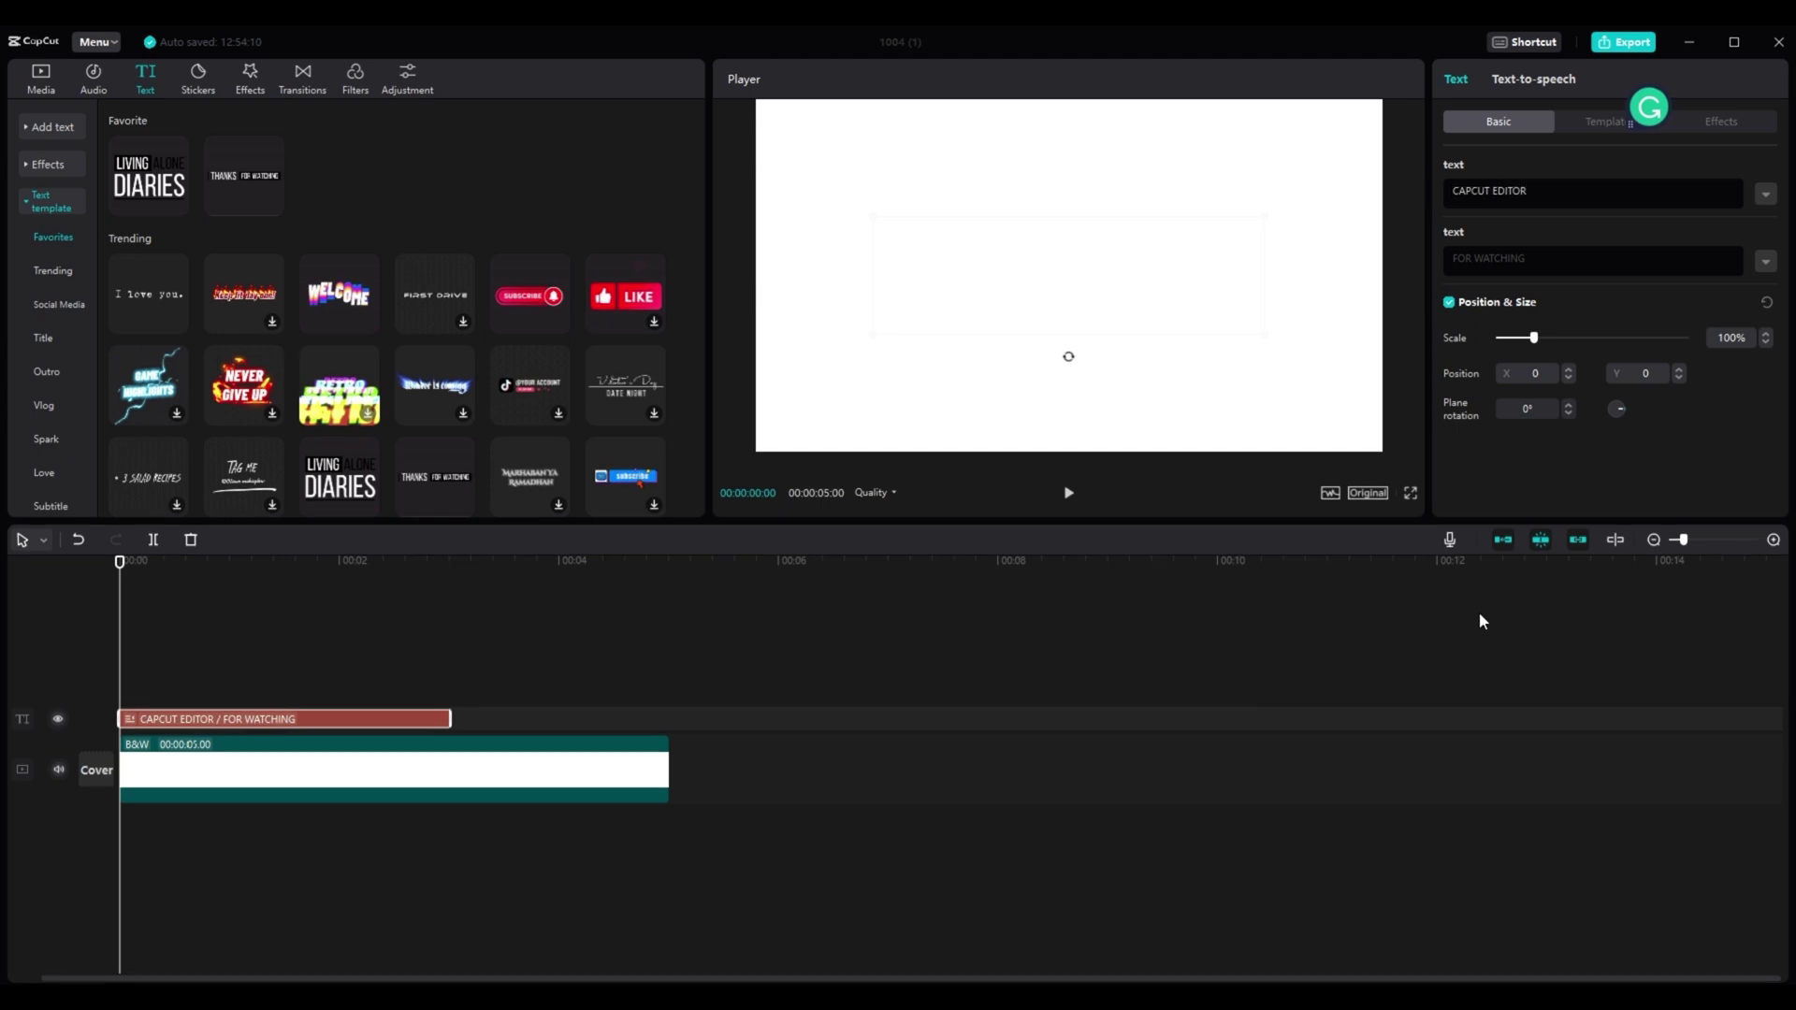
{"action": "left_click", "coordinate": [1604, 120]}
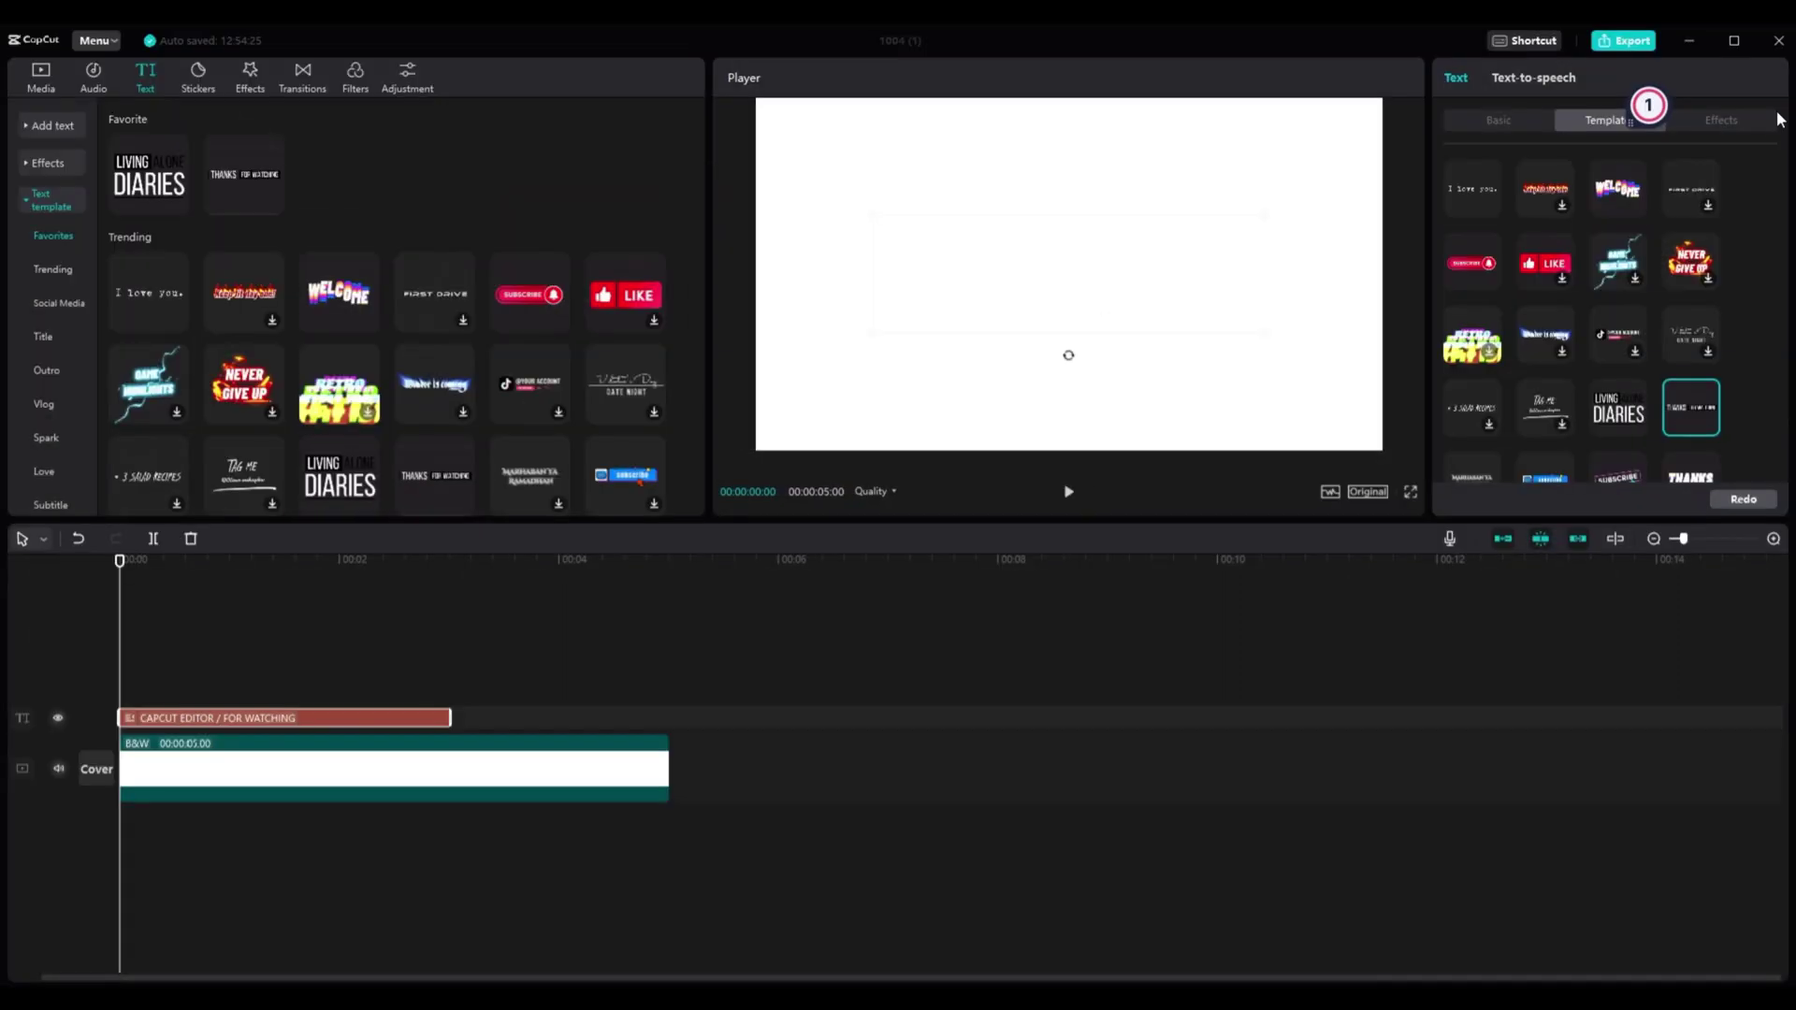
Step: Apply the yellow gold ART effect preset to the CAPCUT EDITOR line
{"action": "left_click", "coordinate": [1751, 128]}
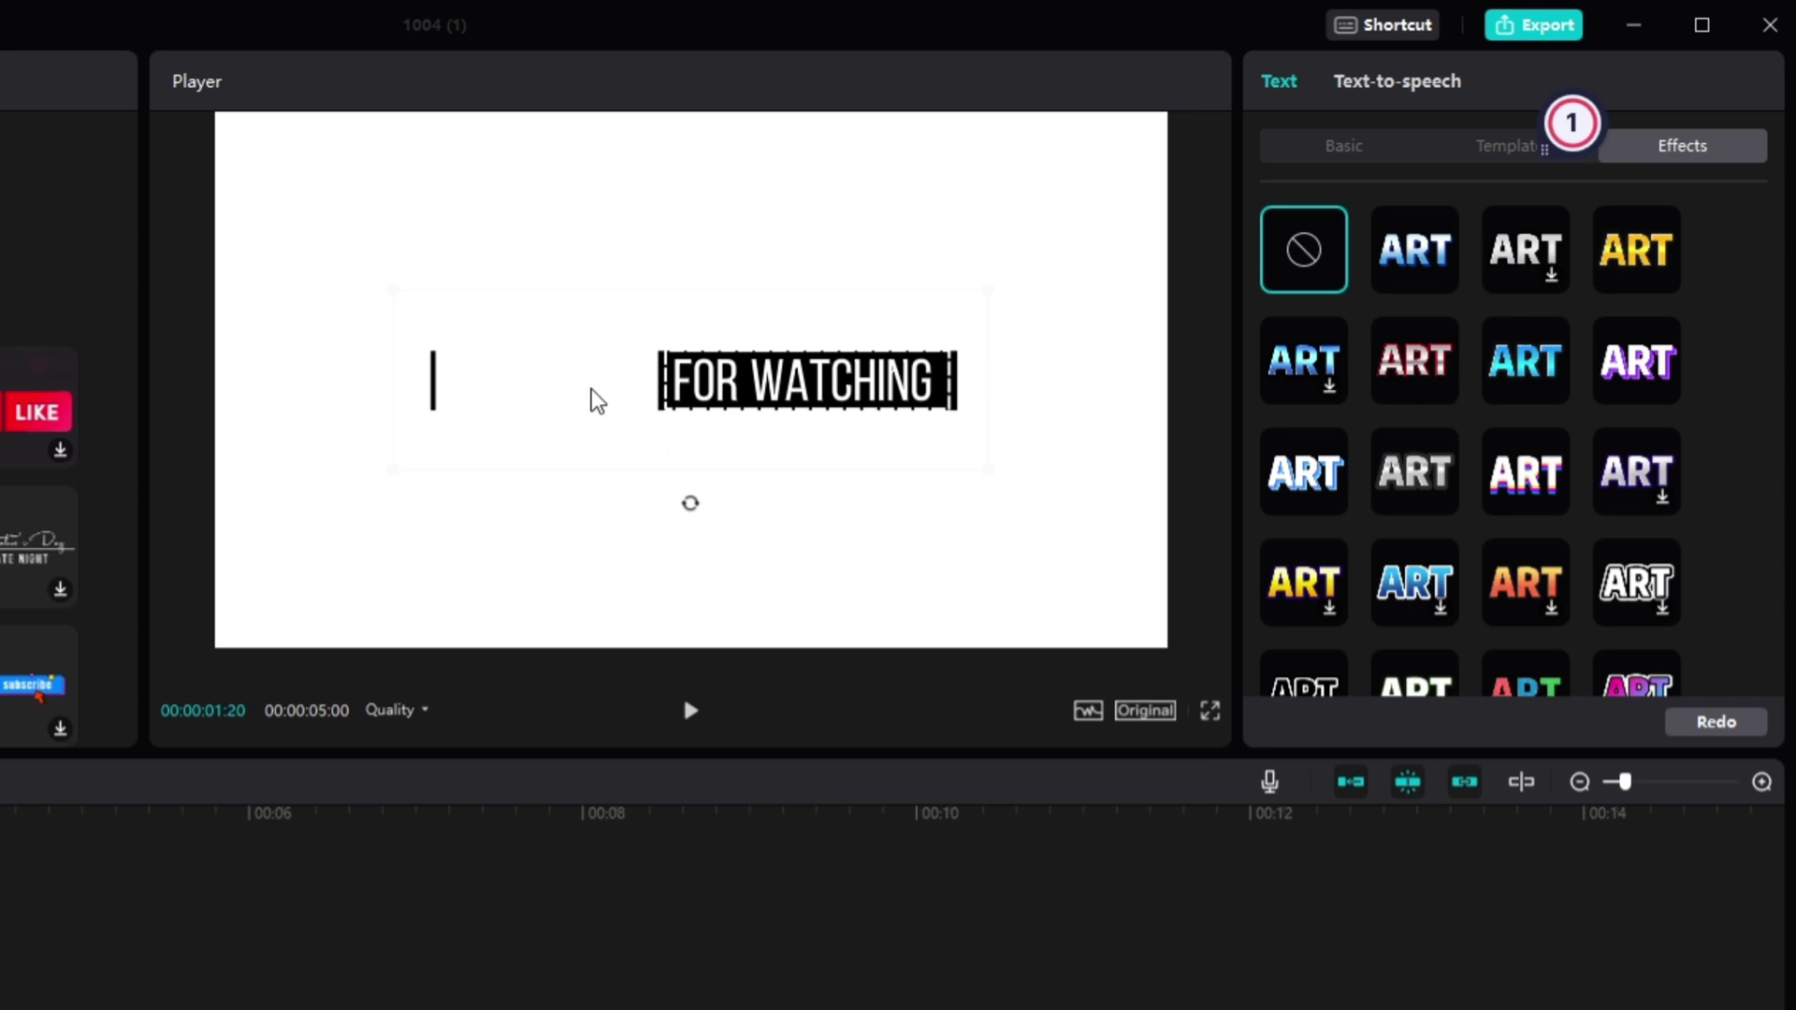
{"action": "left_click", "coordinate": [1350, 154]}
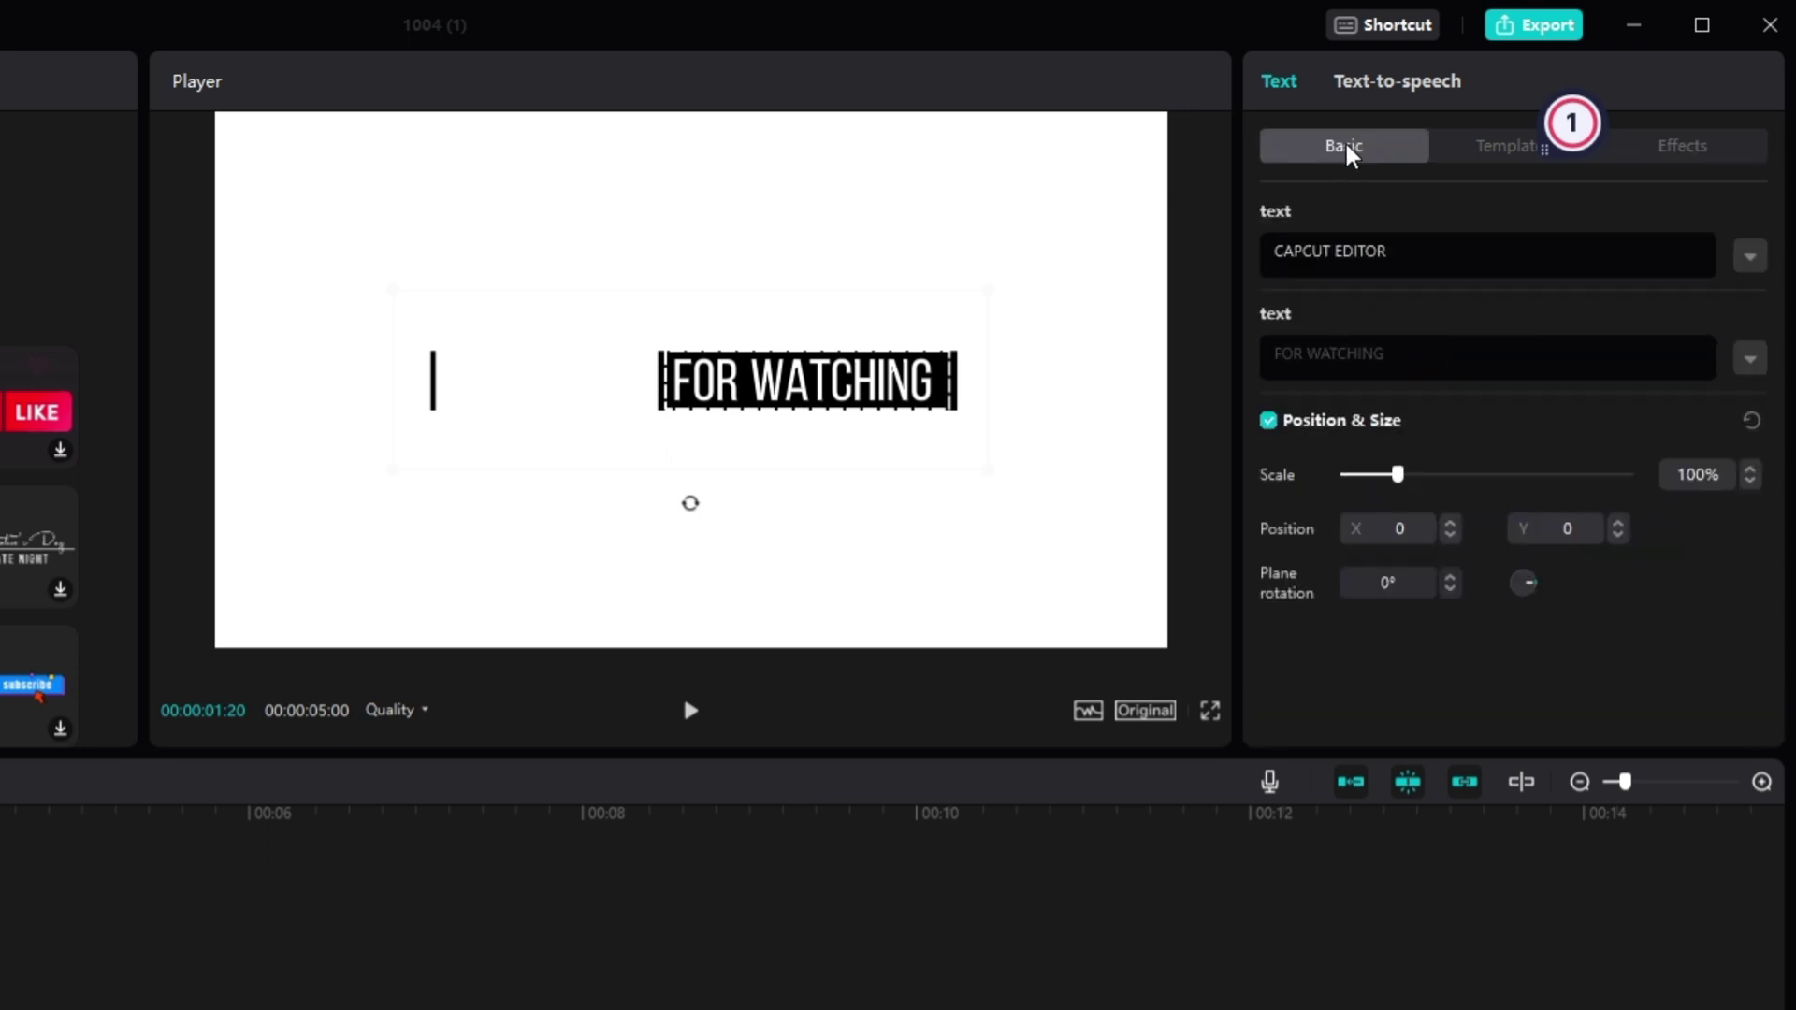
{"action": "left_click", "coordinate": [1422, 250]}
{"action": "left_click", "coordinate": [1675, 155]}
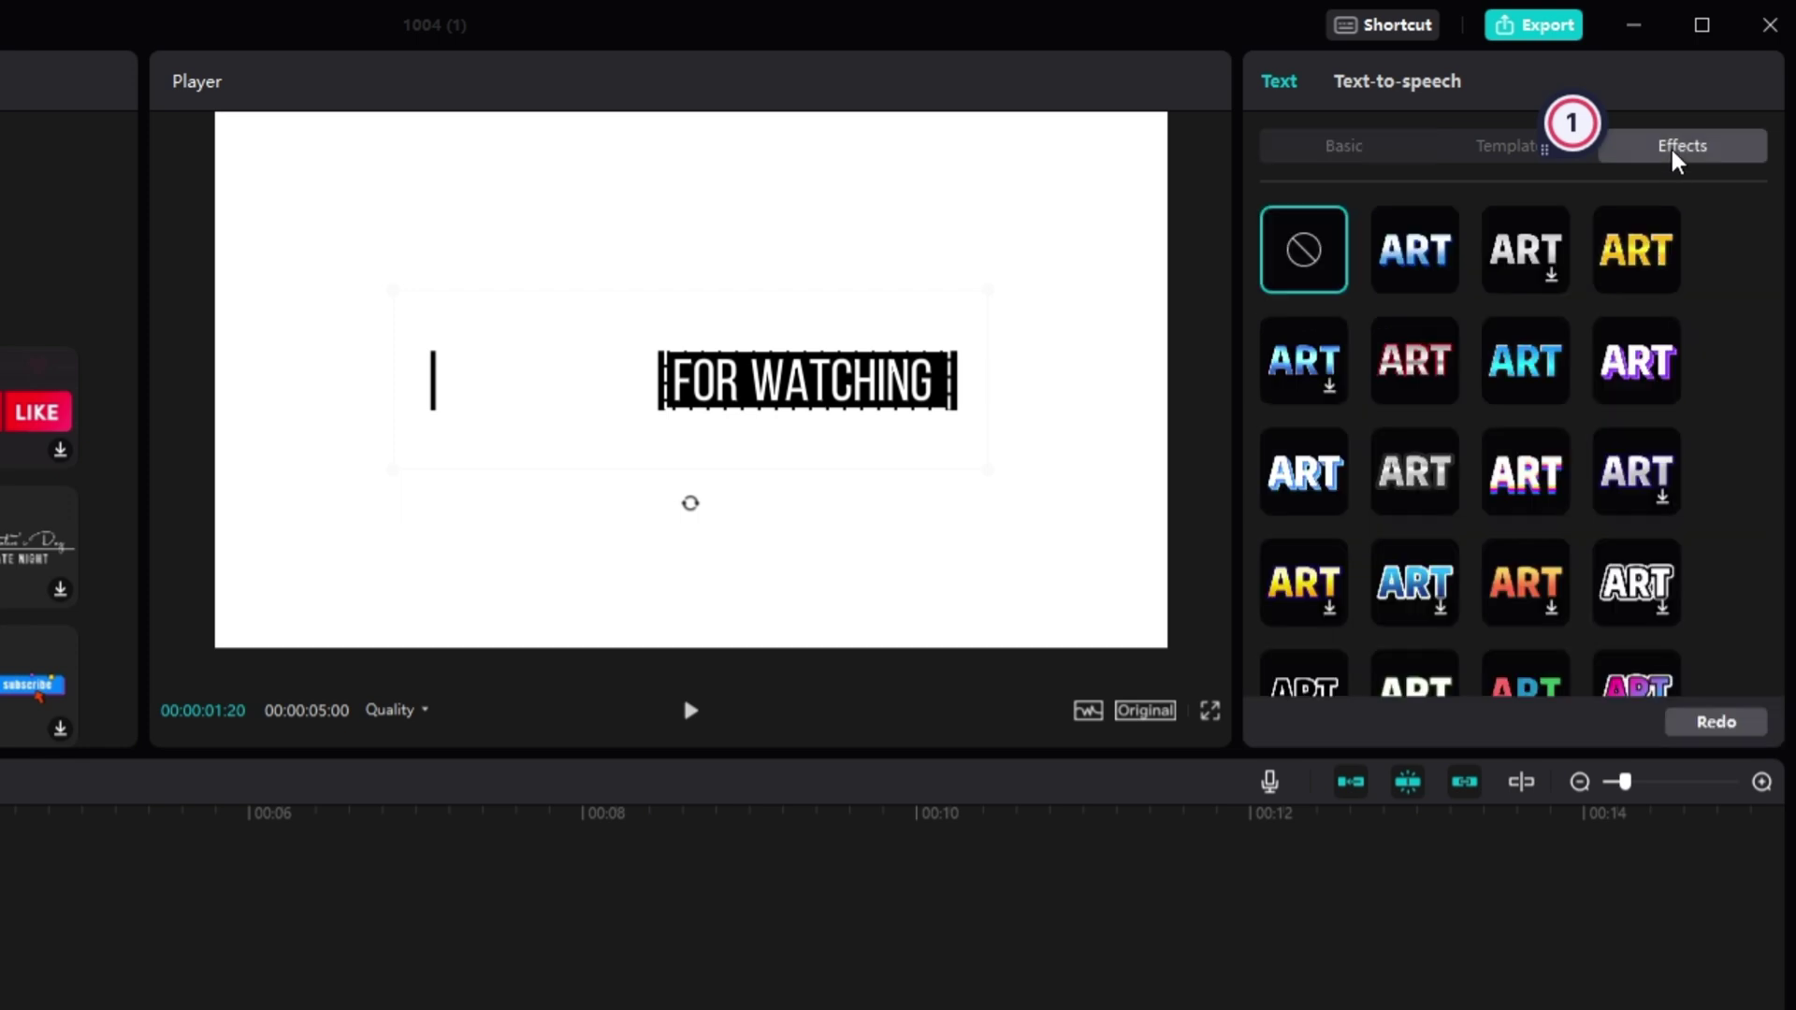
{"action": "left_click", "coordinate": [1632, 267]}
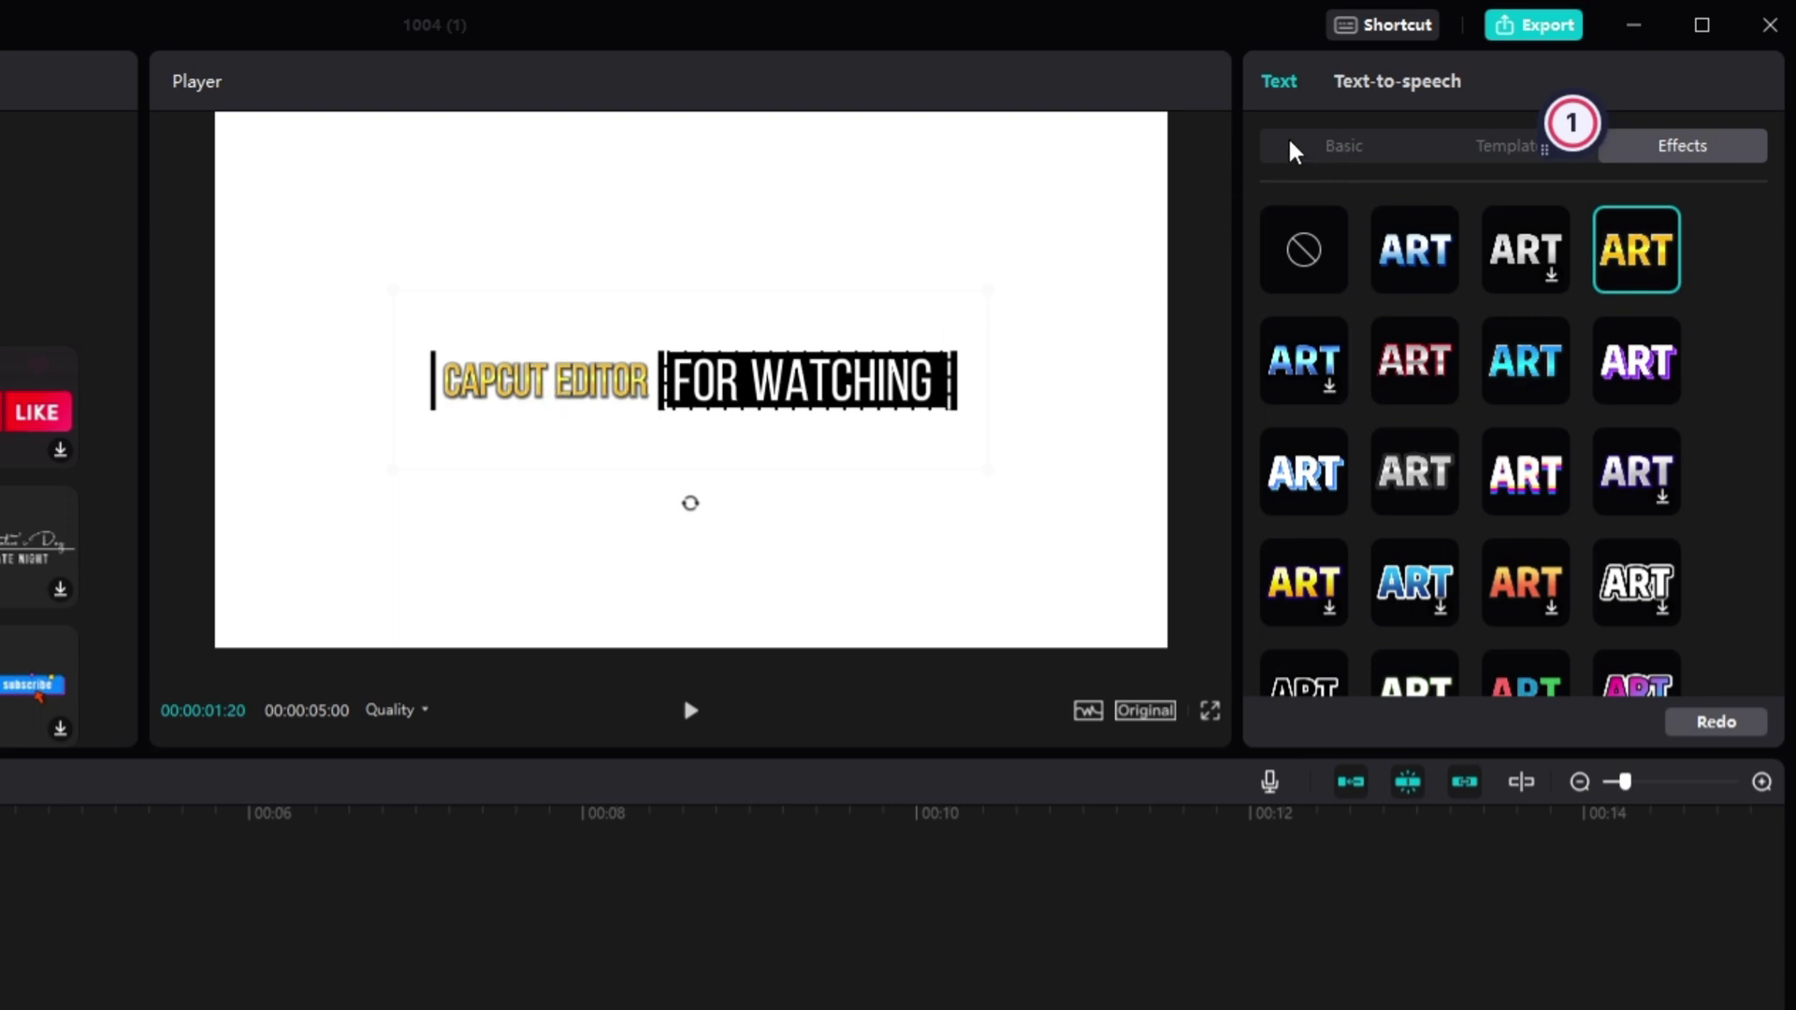
Step: Apply a blue gradient ART effect preset to the FOR WATCHING line
{"action": "left_click", "coordinate": [1311, 150]}
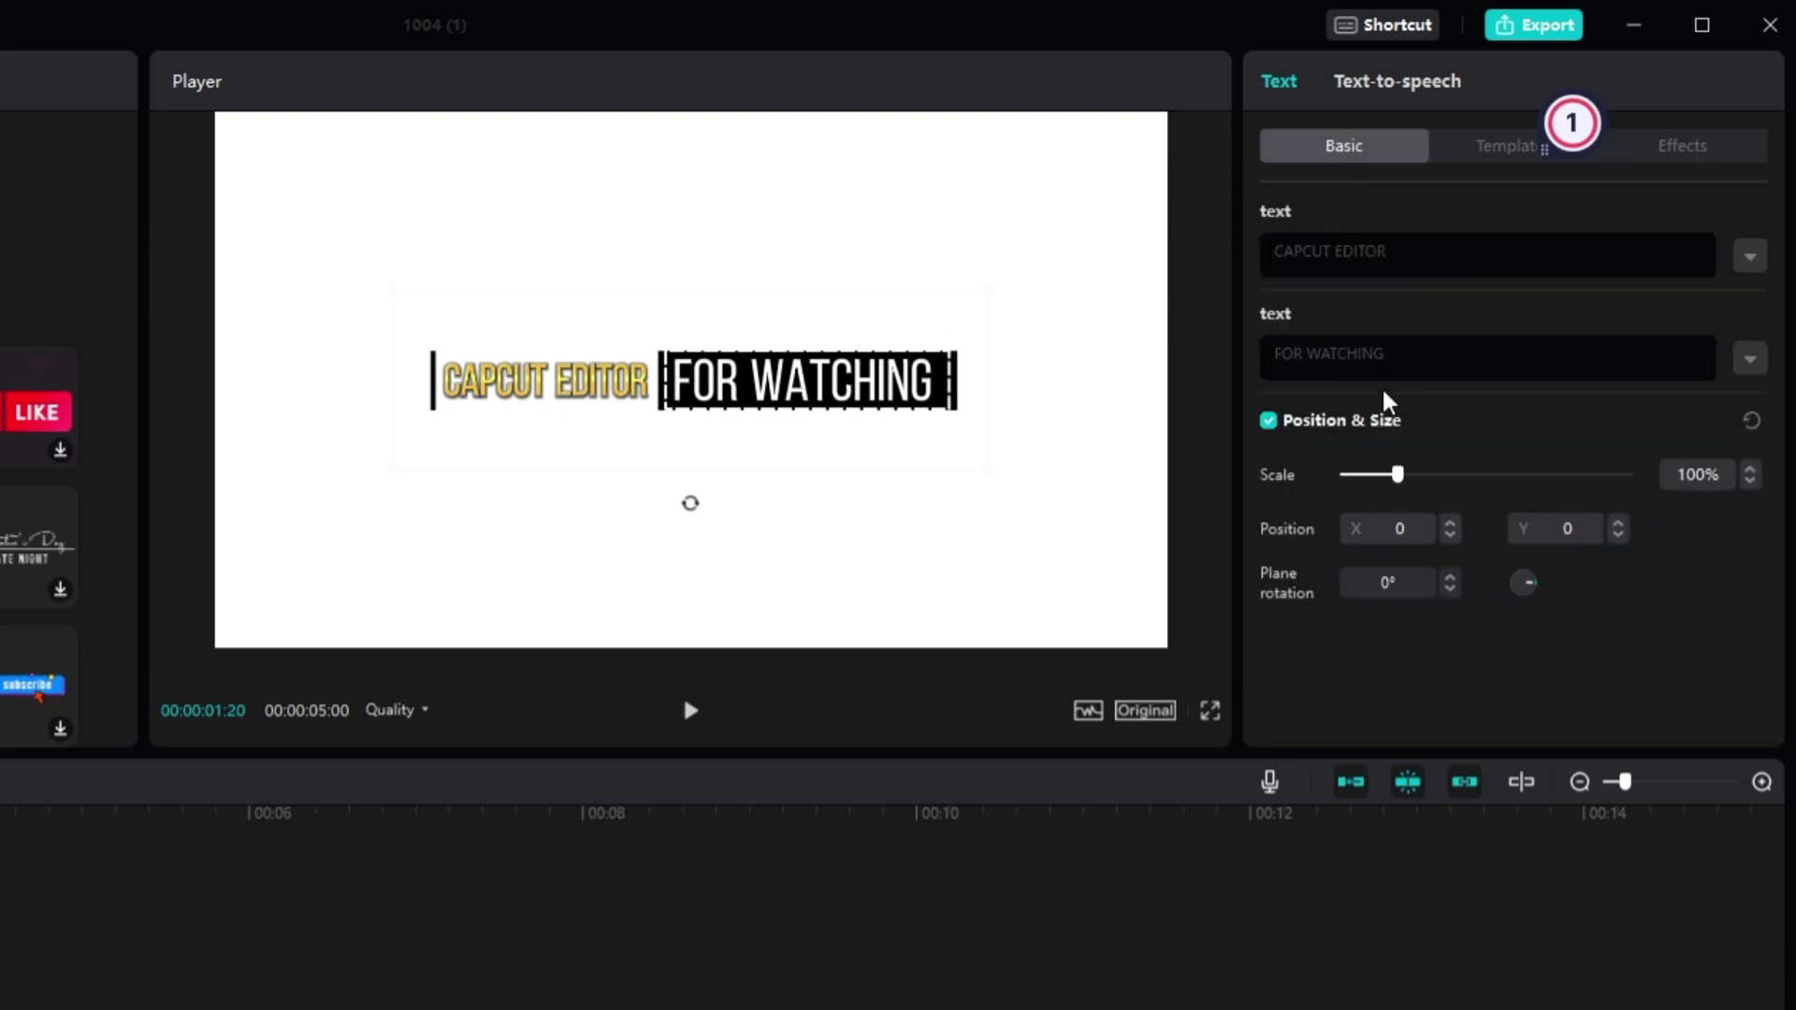
{"action": "left_click", "coordinate": [1422, 354]}
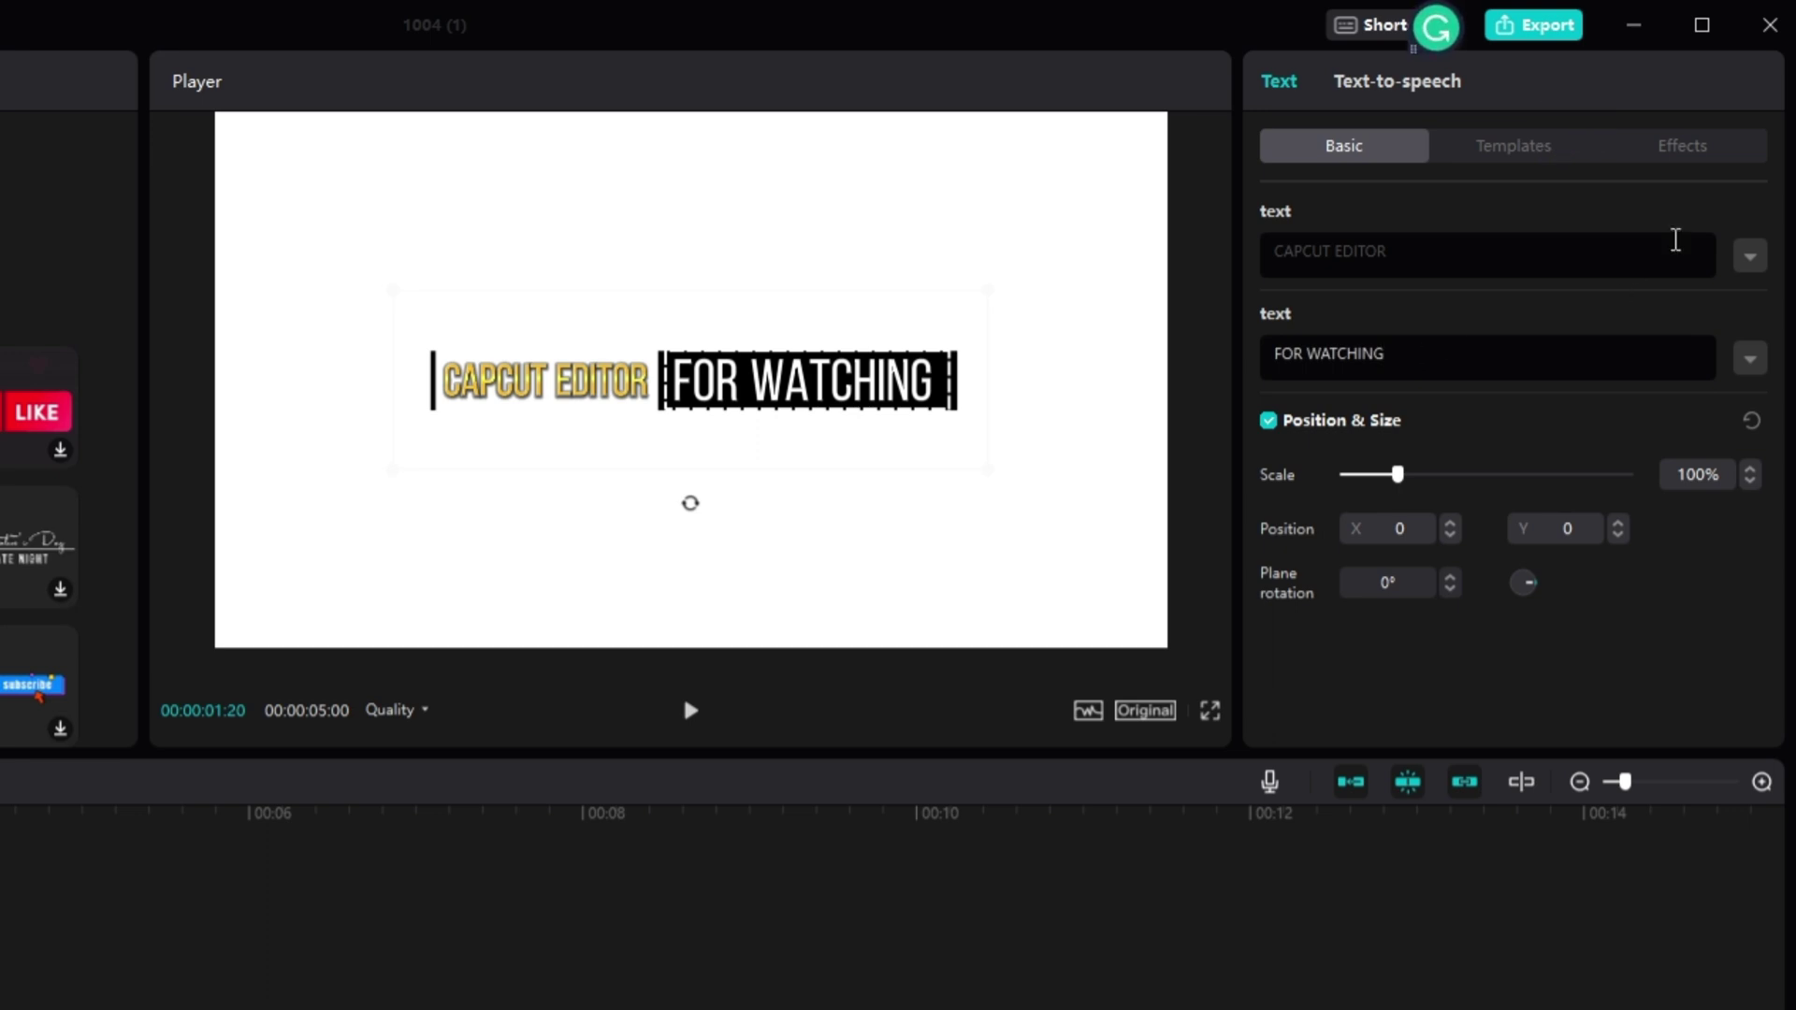
{"action": "left_click", "coordinate": [1715, 152]}
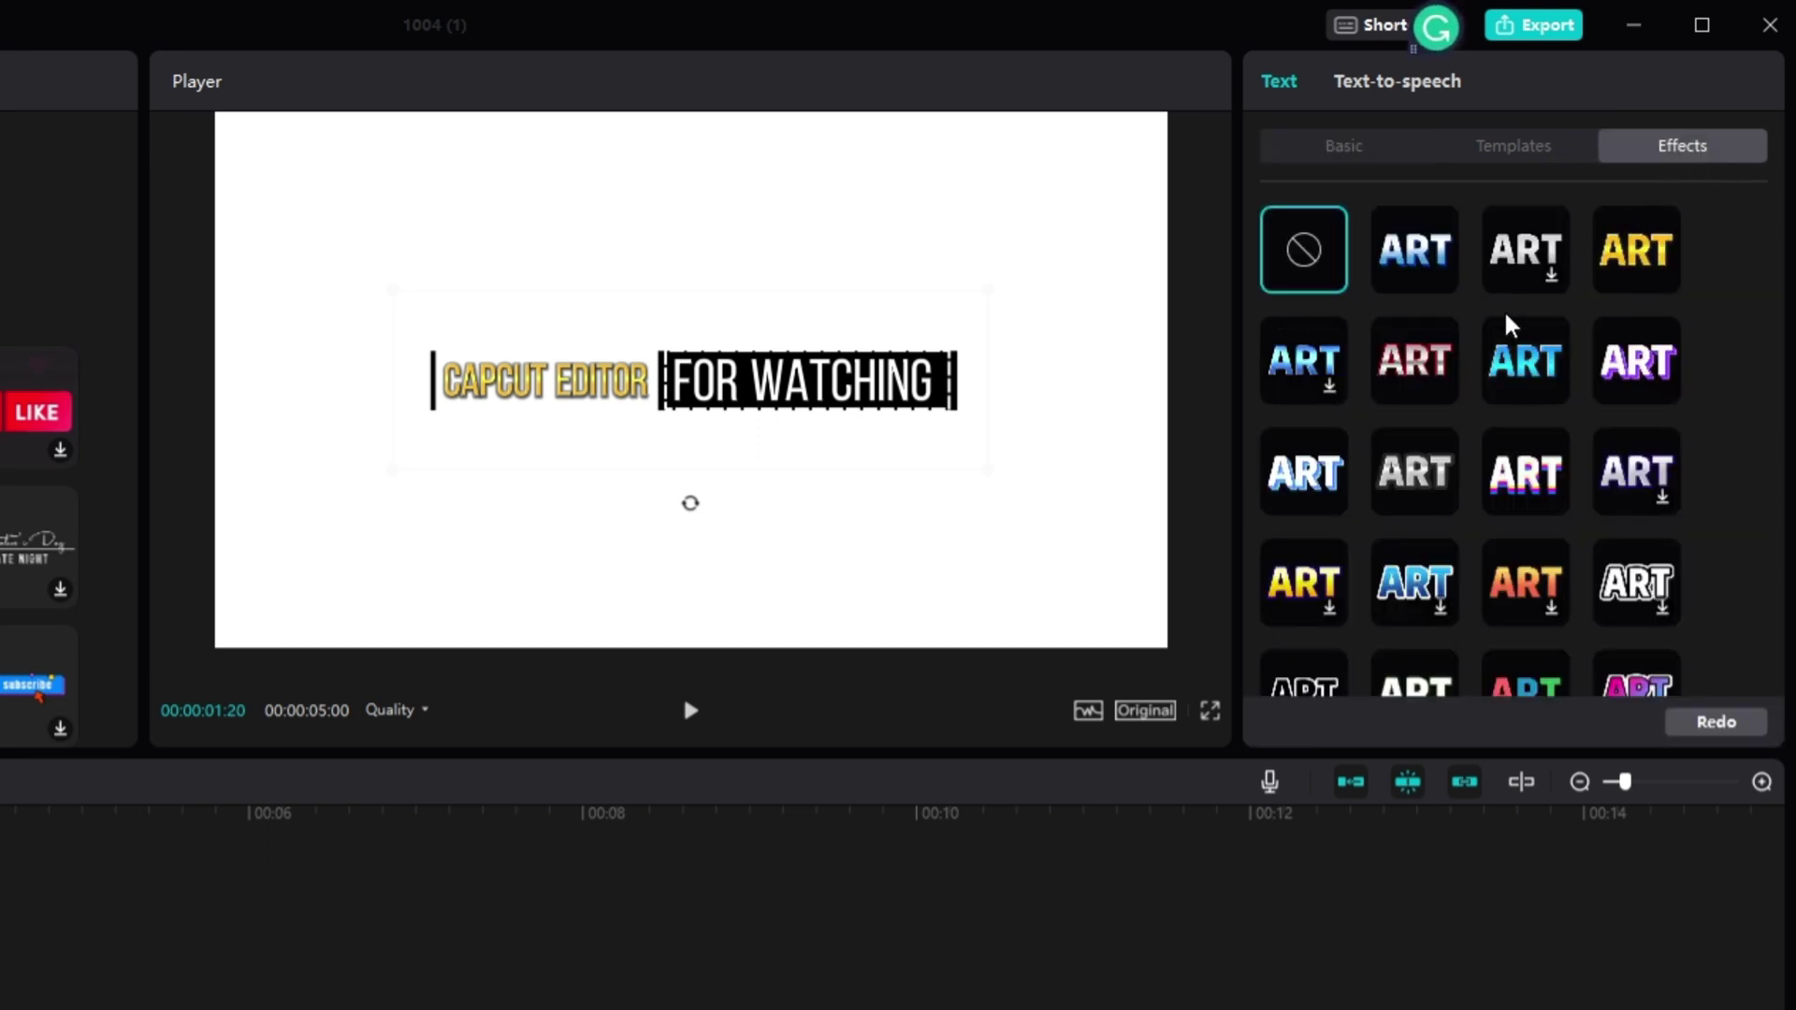
{"action": "left_click", "coordinate": [1538, 366]}
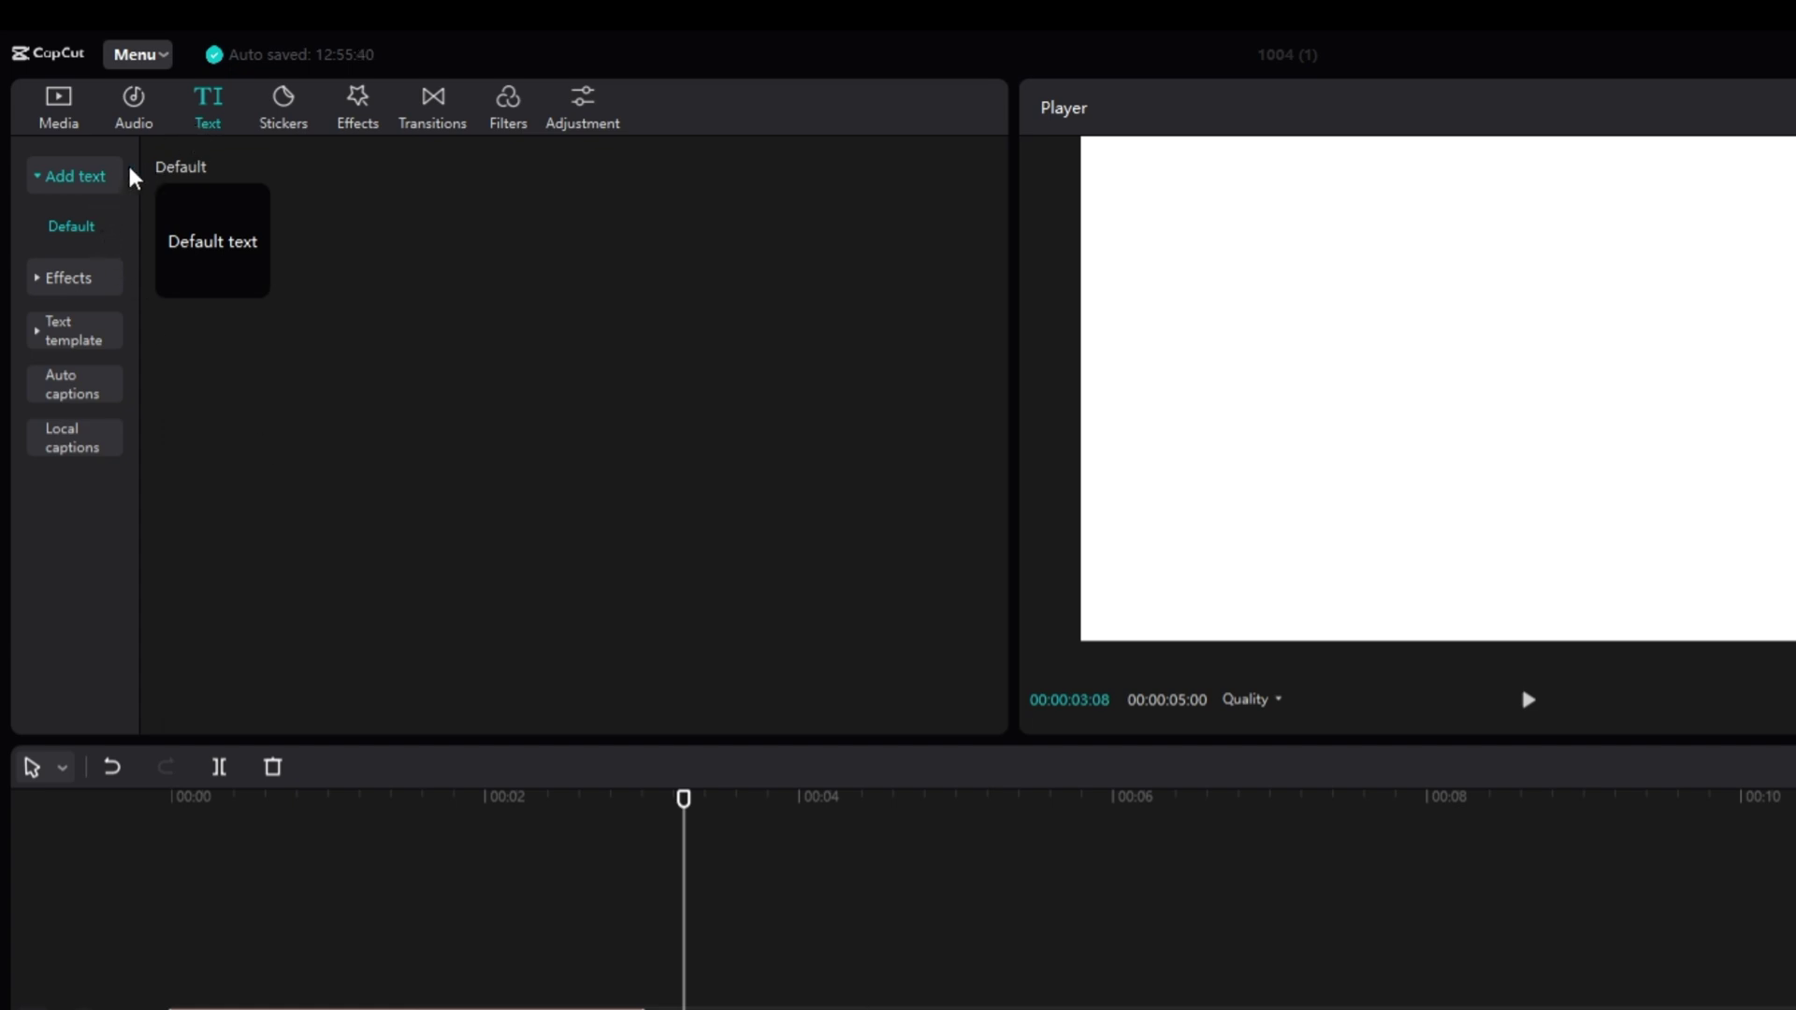
Step: Add a Default text clip and trim it to end with the white background clip
{"action": "left_click", "coordinate": [103, 183]}
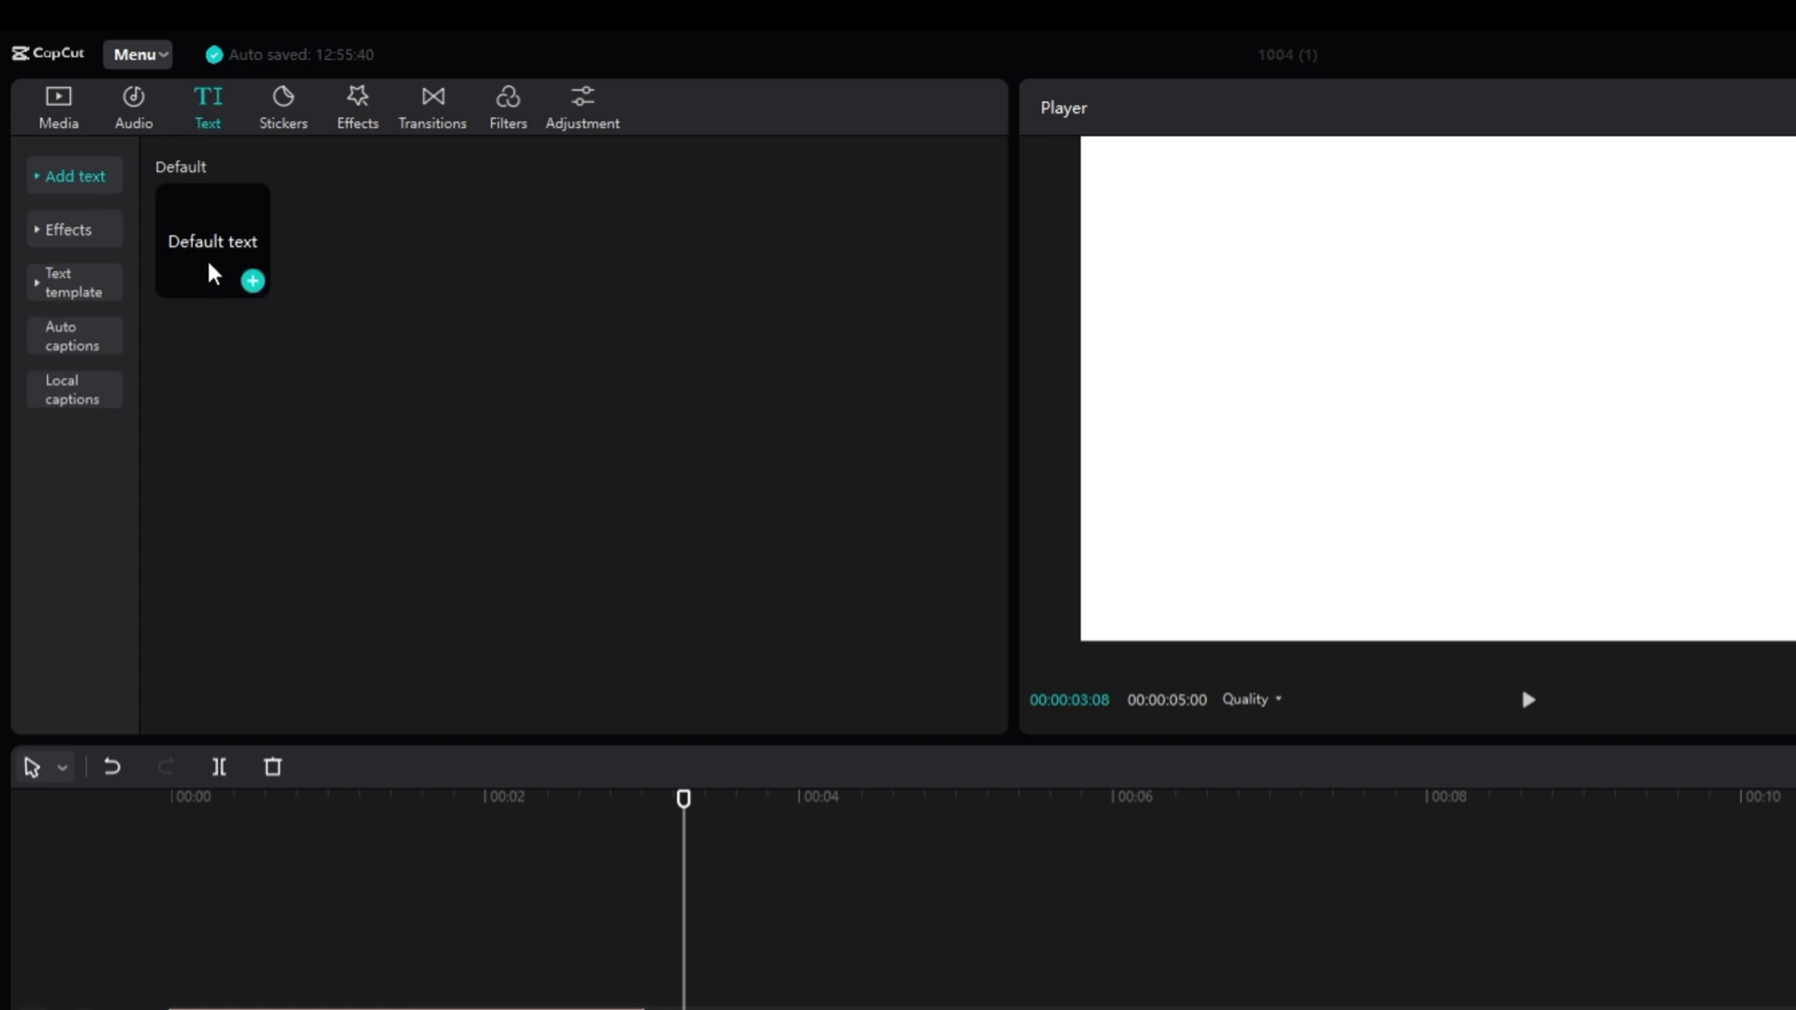
{"action": "left_click", "coordinate": [252, 280]}
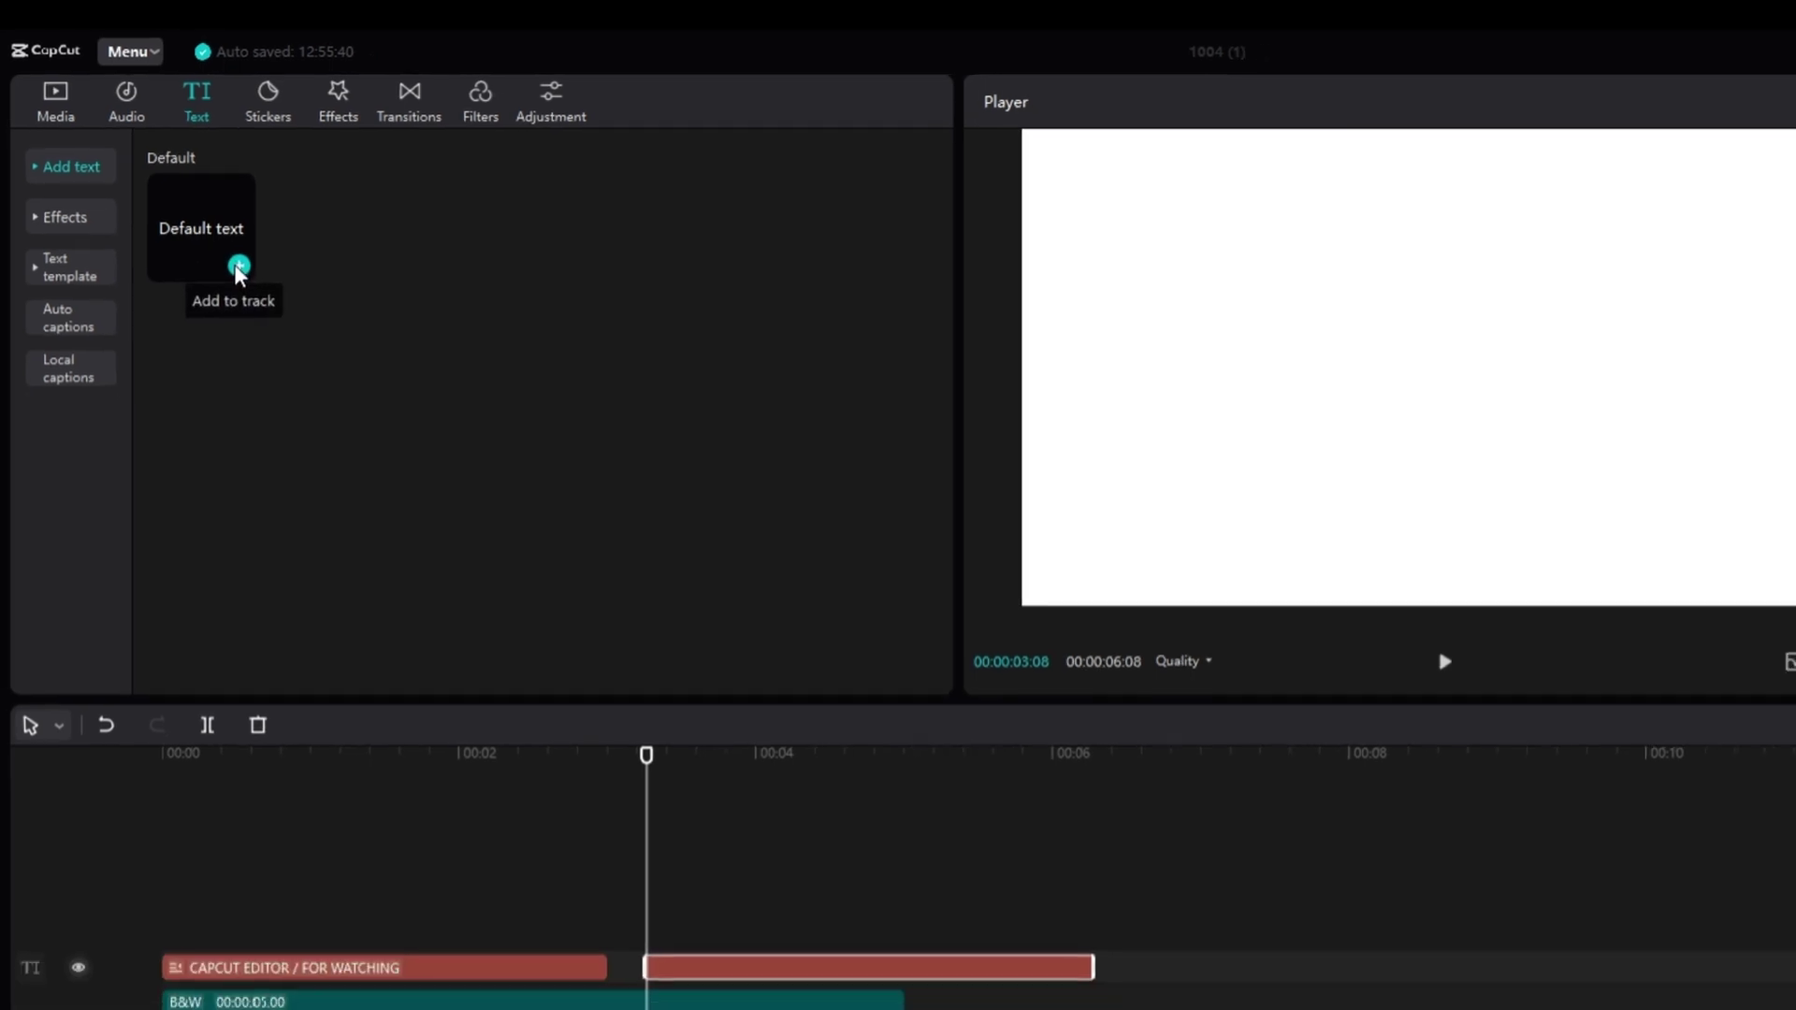
{"action": "left_click_drag", "start_coordinate": [1104, 976], "coordinate": [950, 981]}
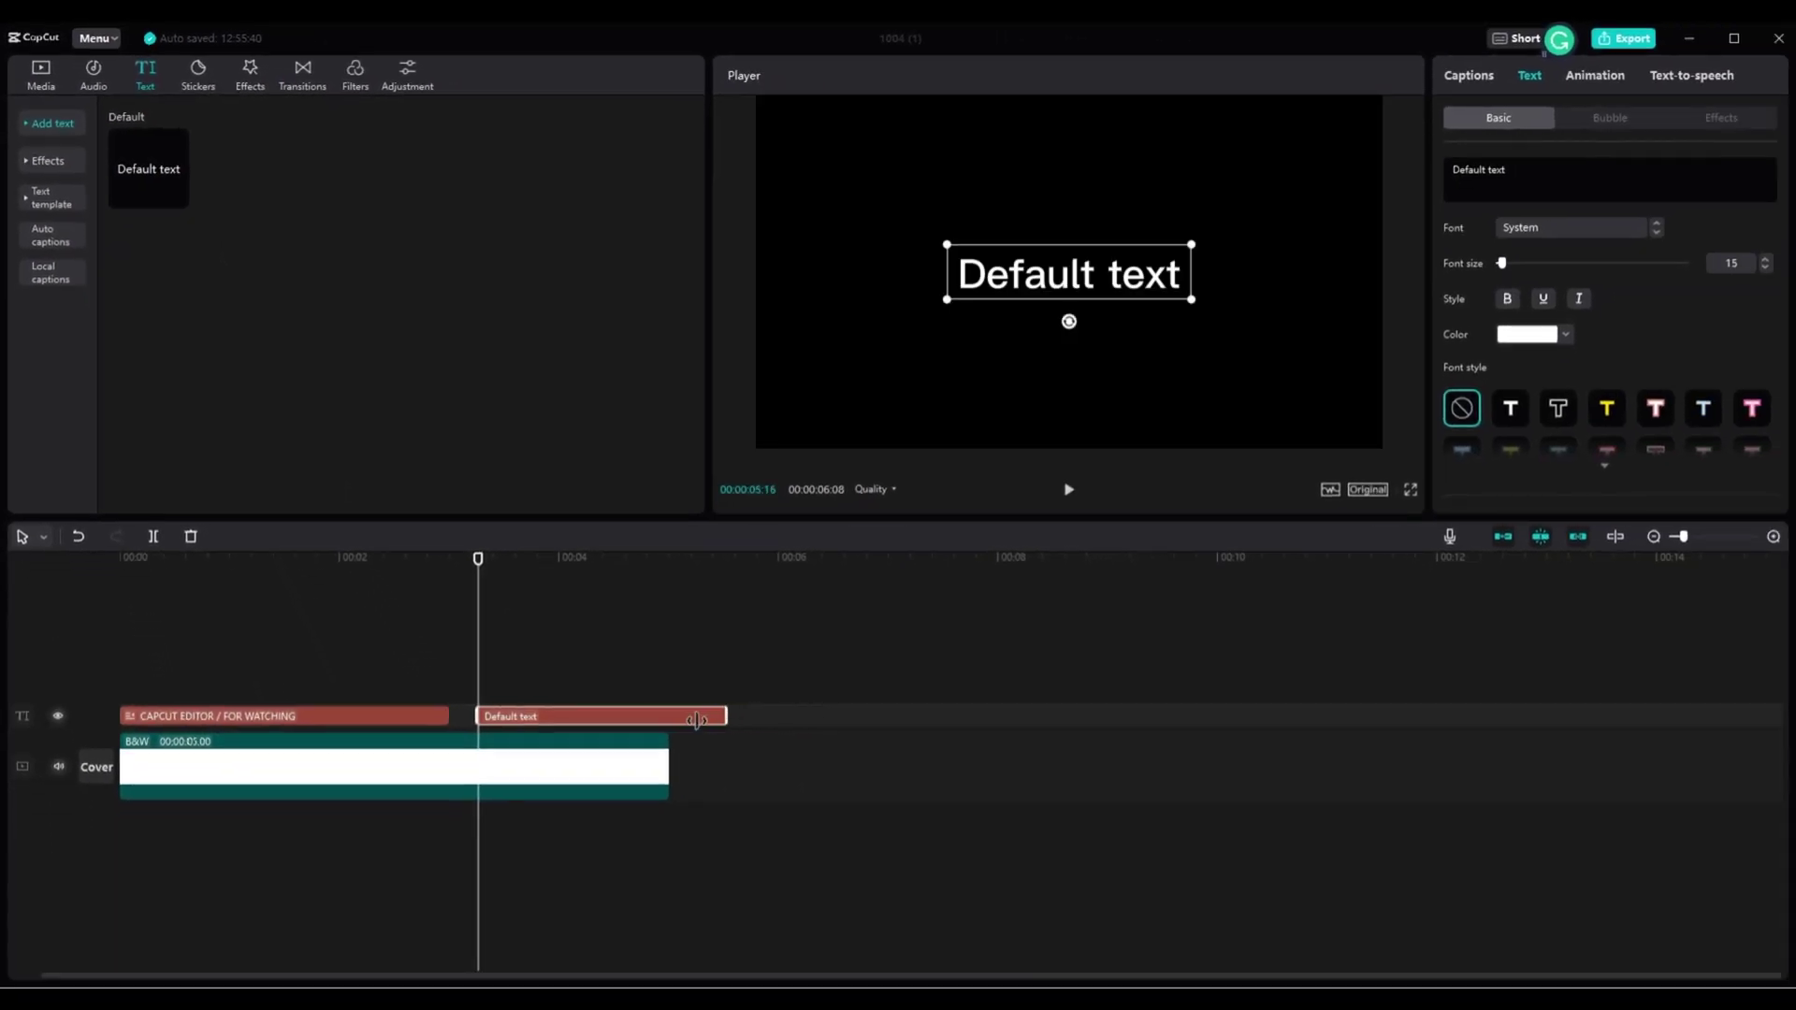
{"action": "left_click_drag", "start_coordinate": [697, 718], "coordinate": [670, 722]}
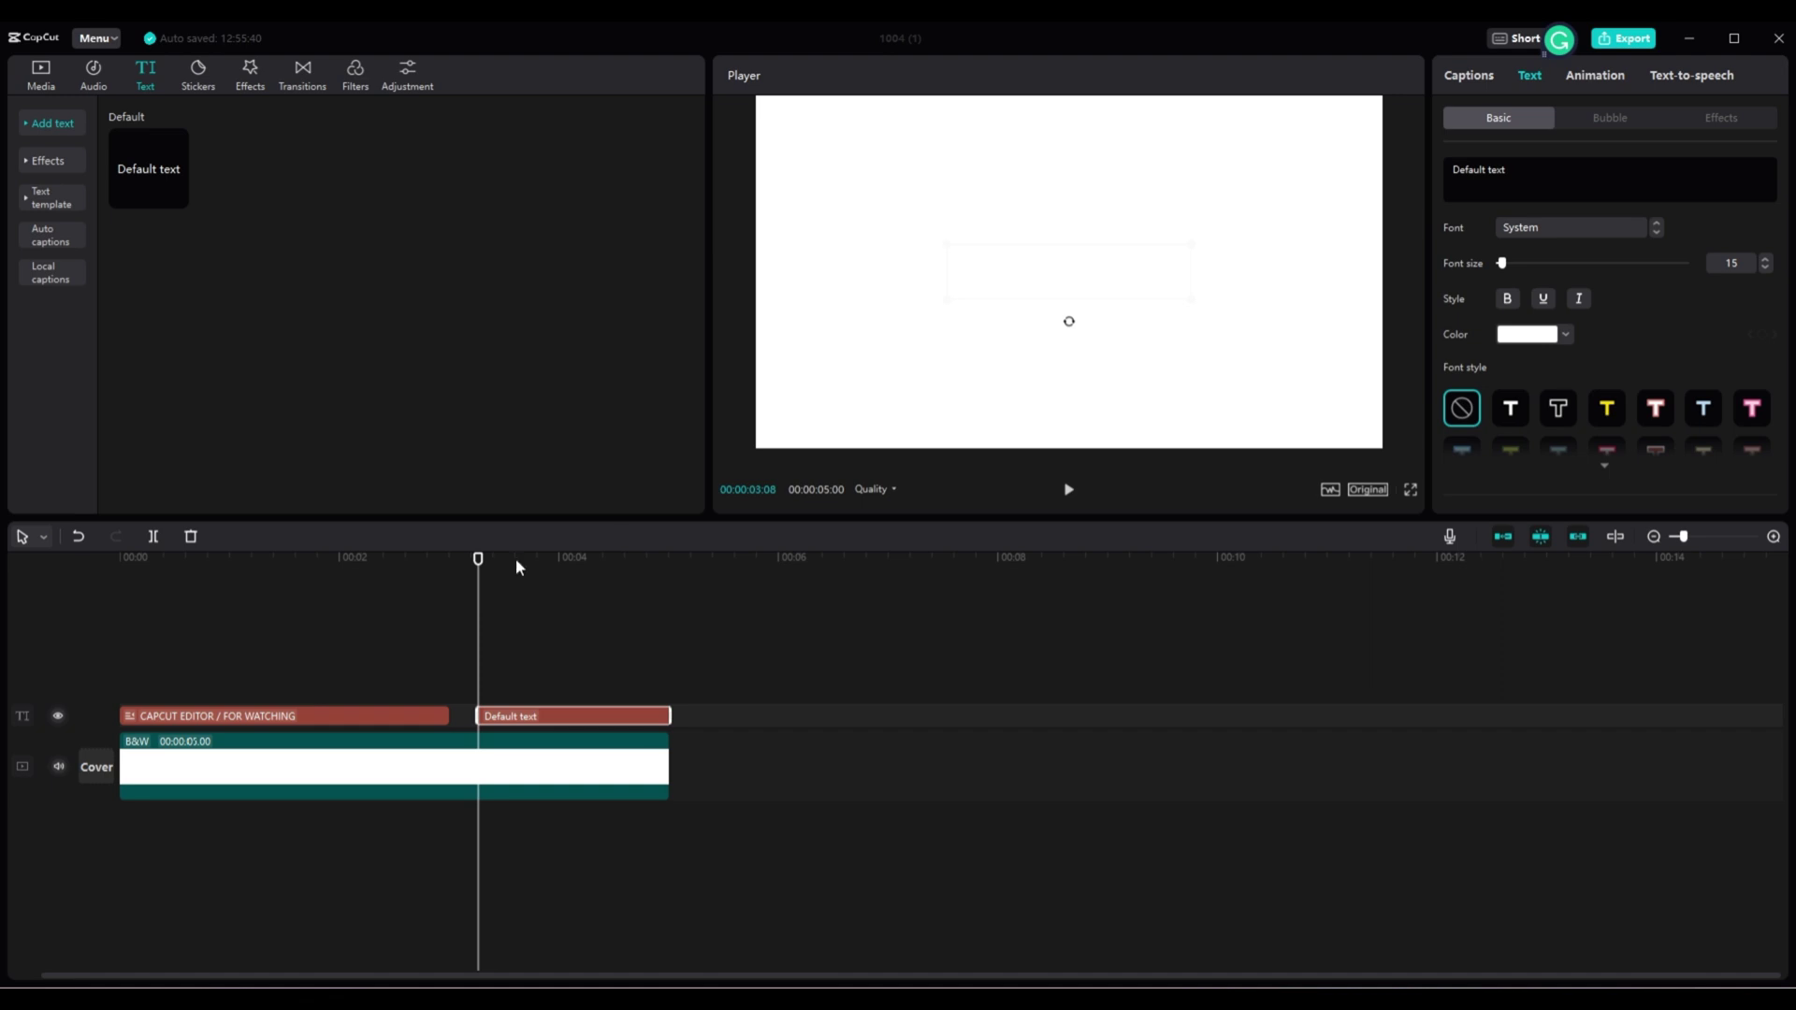
{"action": "left_click", "coordinate": [540, 580]}
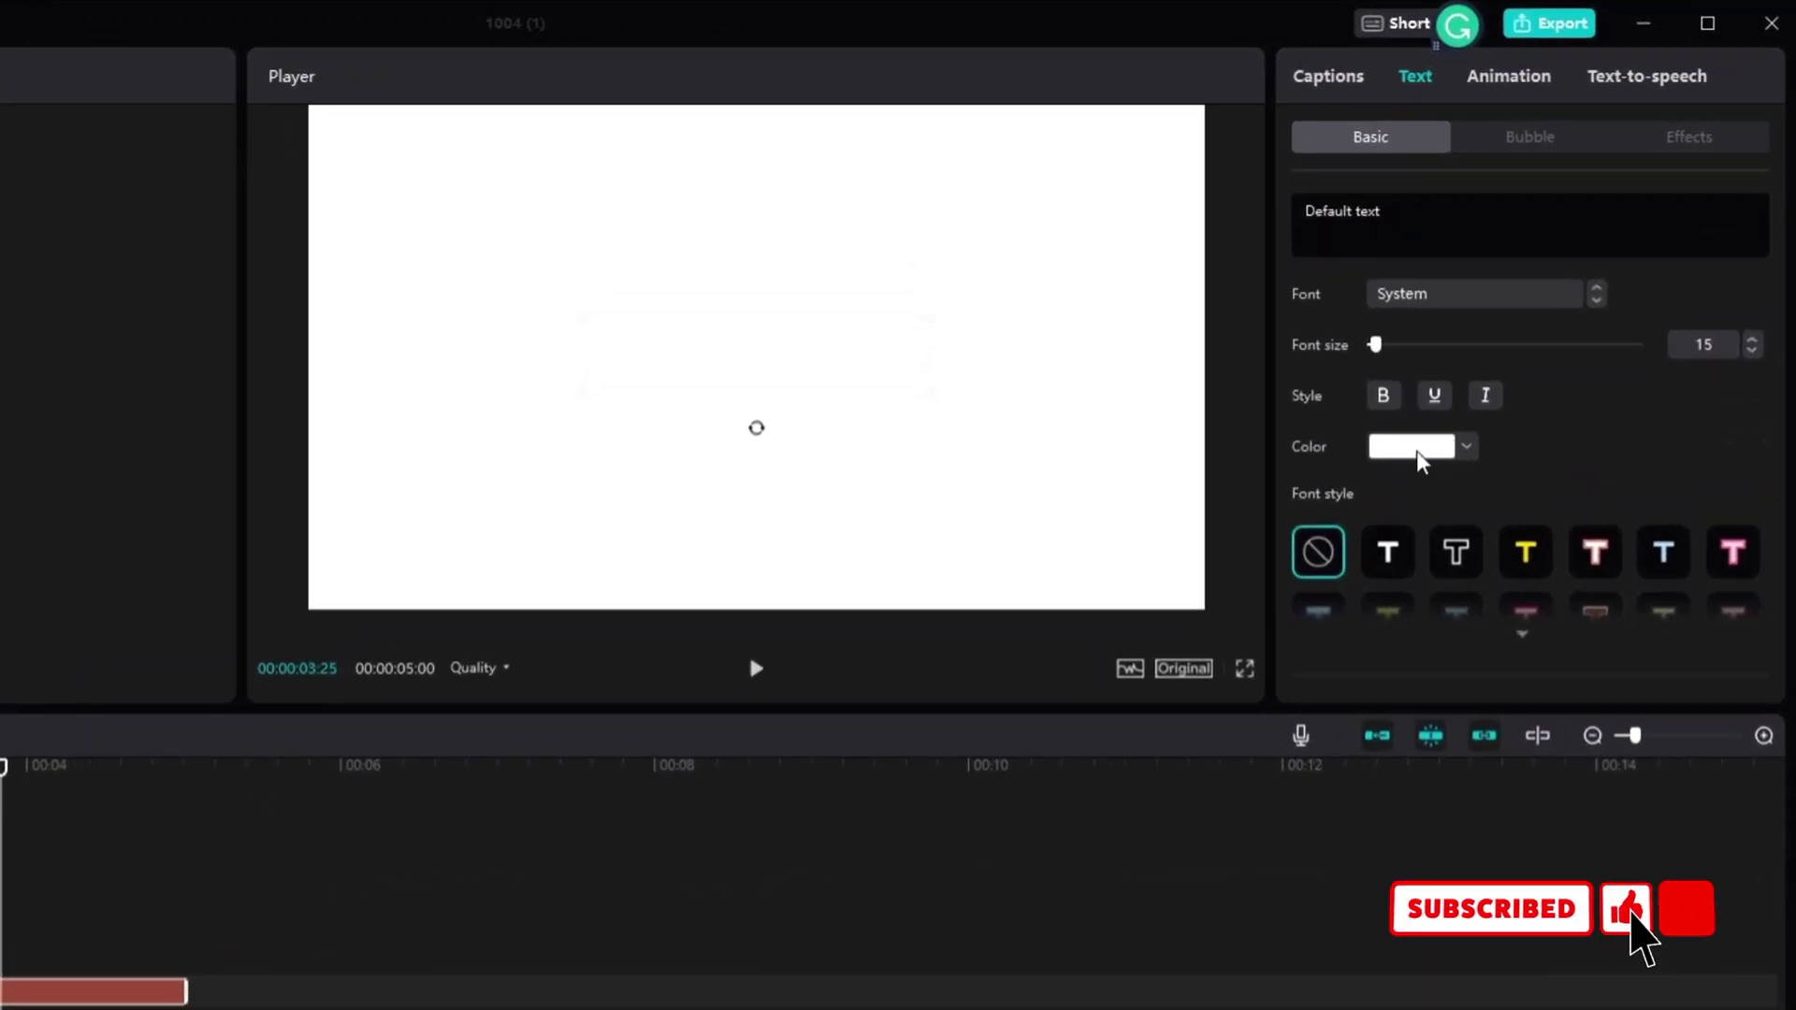
Step: Make the new text black and change its wording to 'CAPCUT EDITOR'
{"action": "left_click", "coordinate": [1418, 448]}
{"action": "left_click", "coordinate": [1547, 496]}
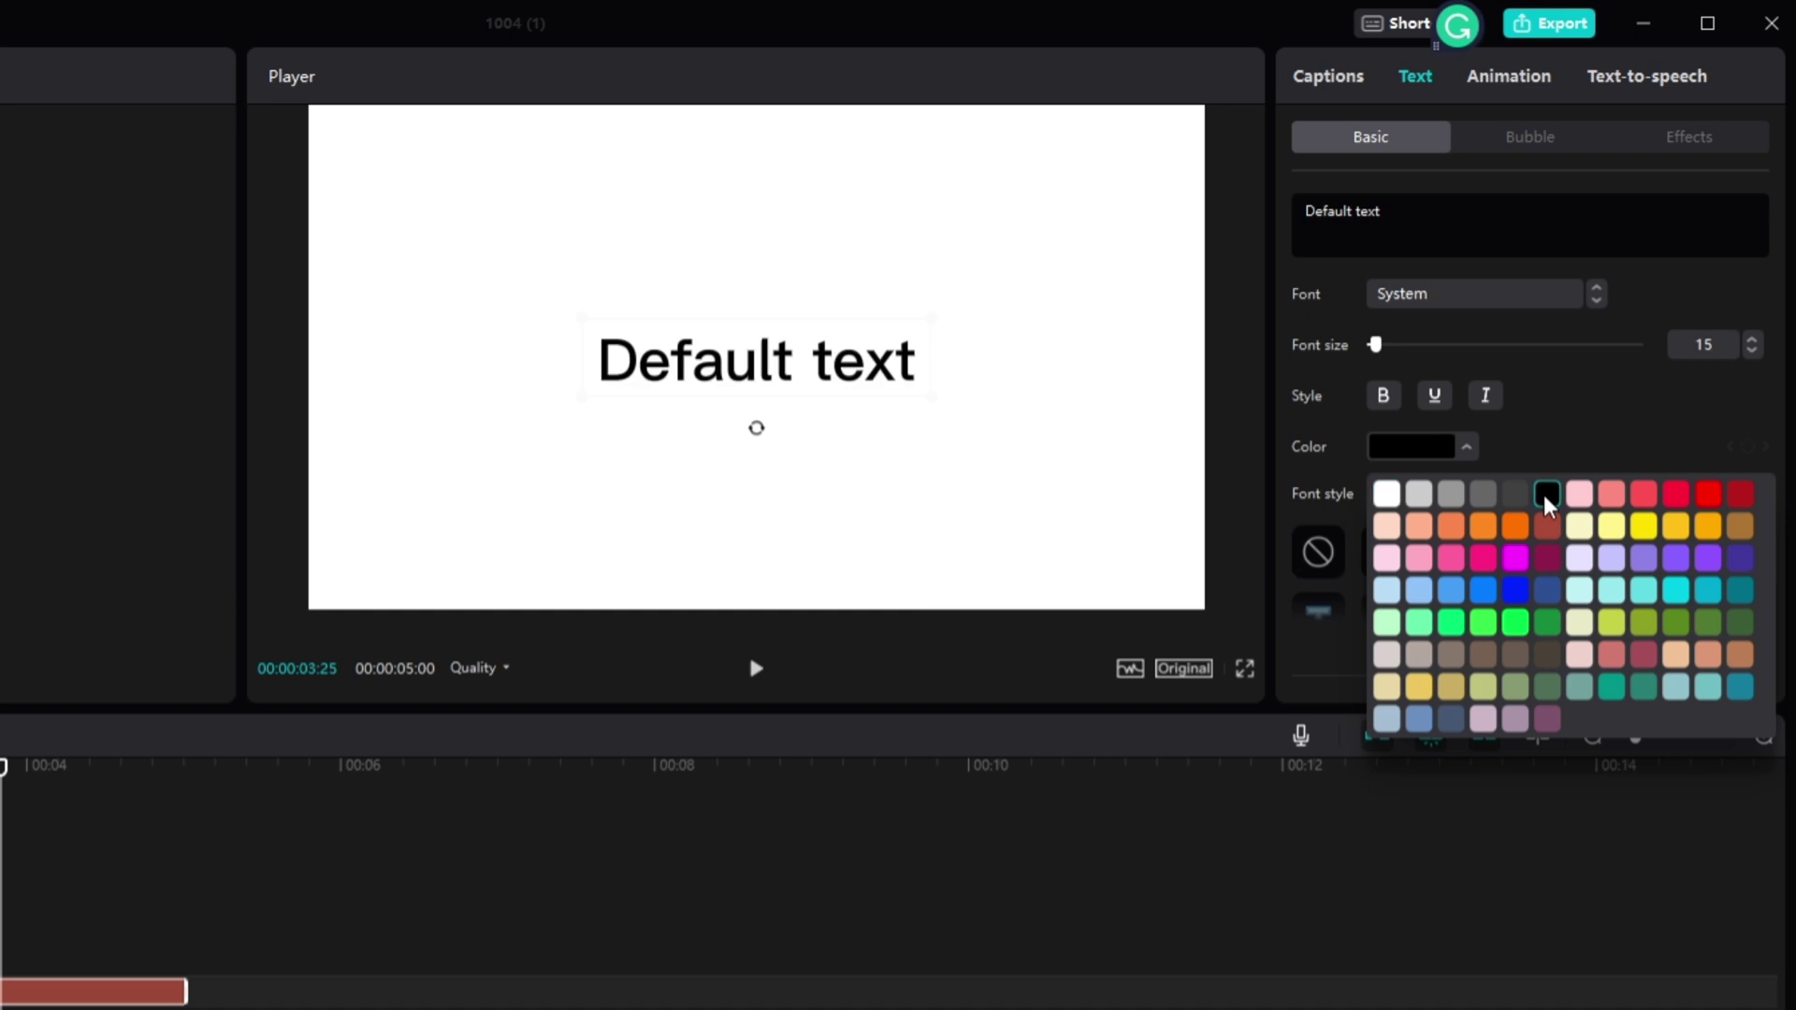
{"action": "left_click", "coordinate": [1439, 225]}
{"action": "left_click_drag", "start_coordinate": [1456, 216], "coordinate": [1289, 217]}
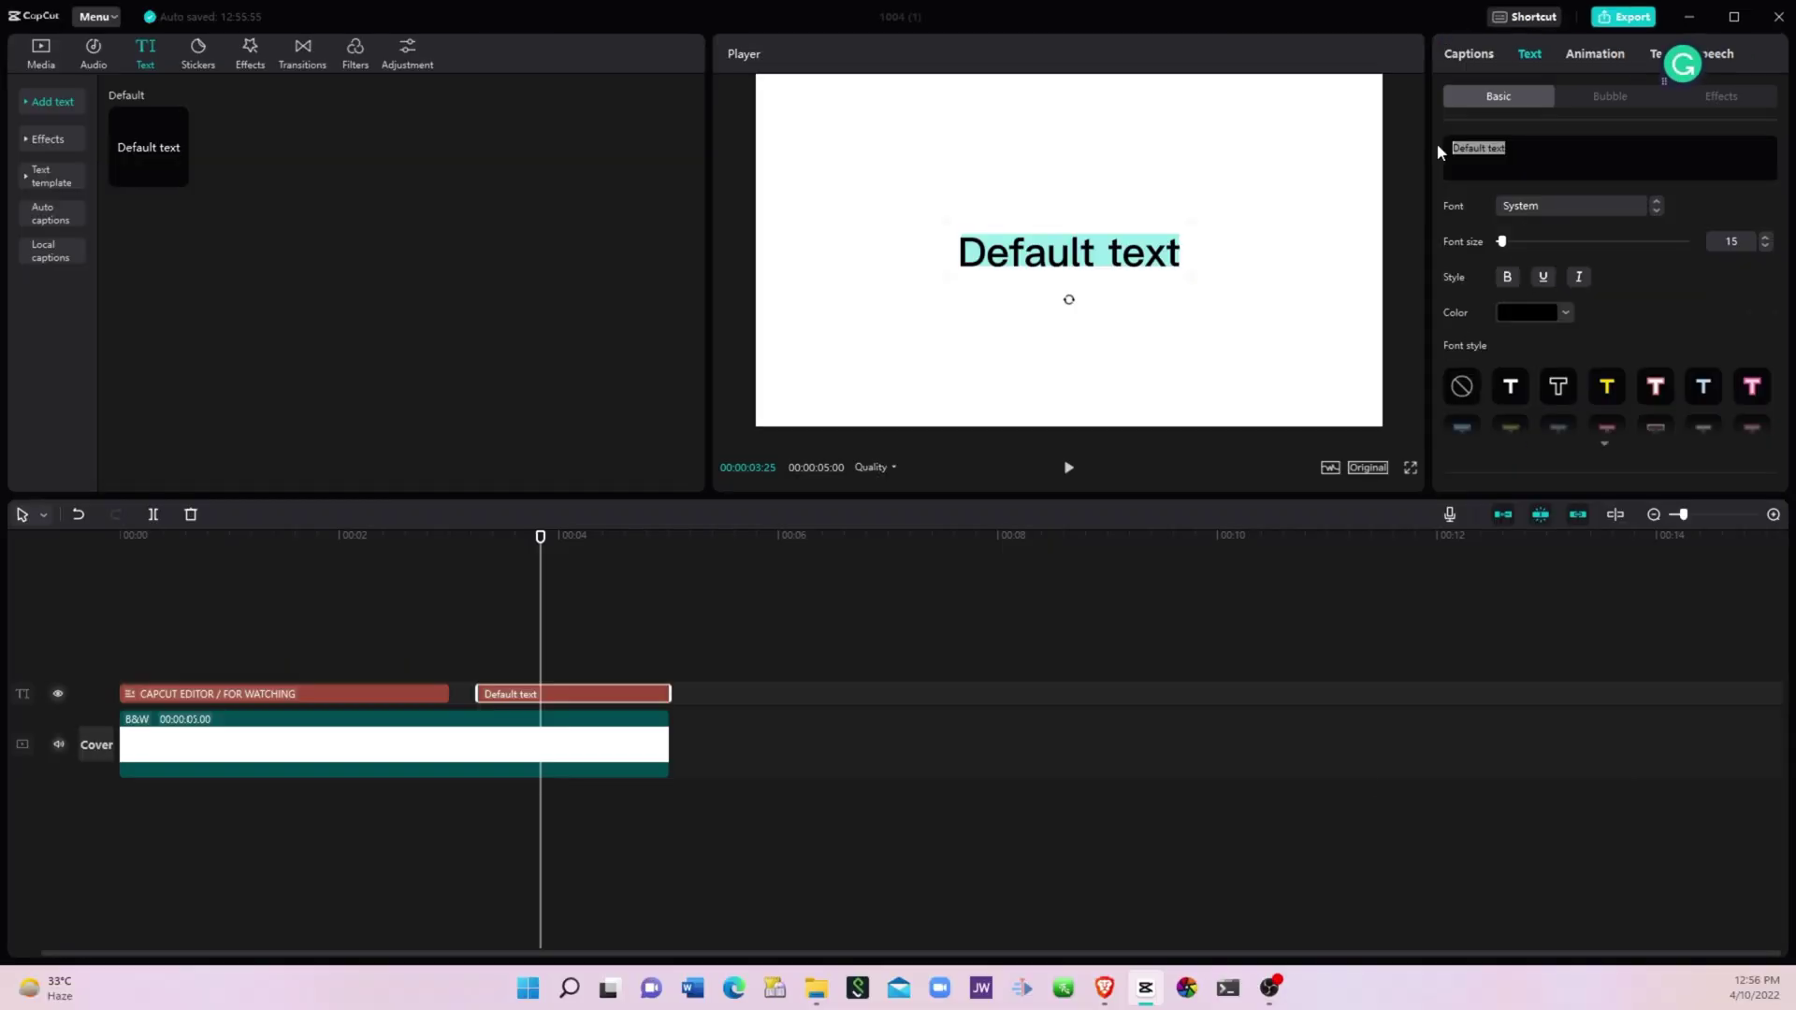
{"action": "type", "text": "CAPCUT EDITOR"}
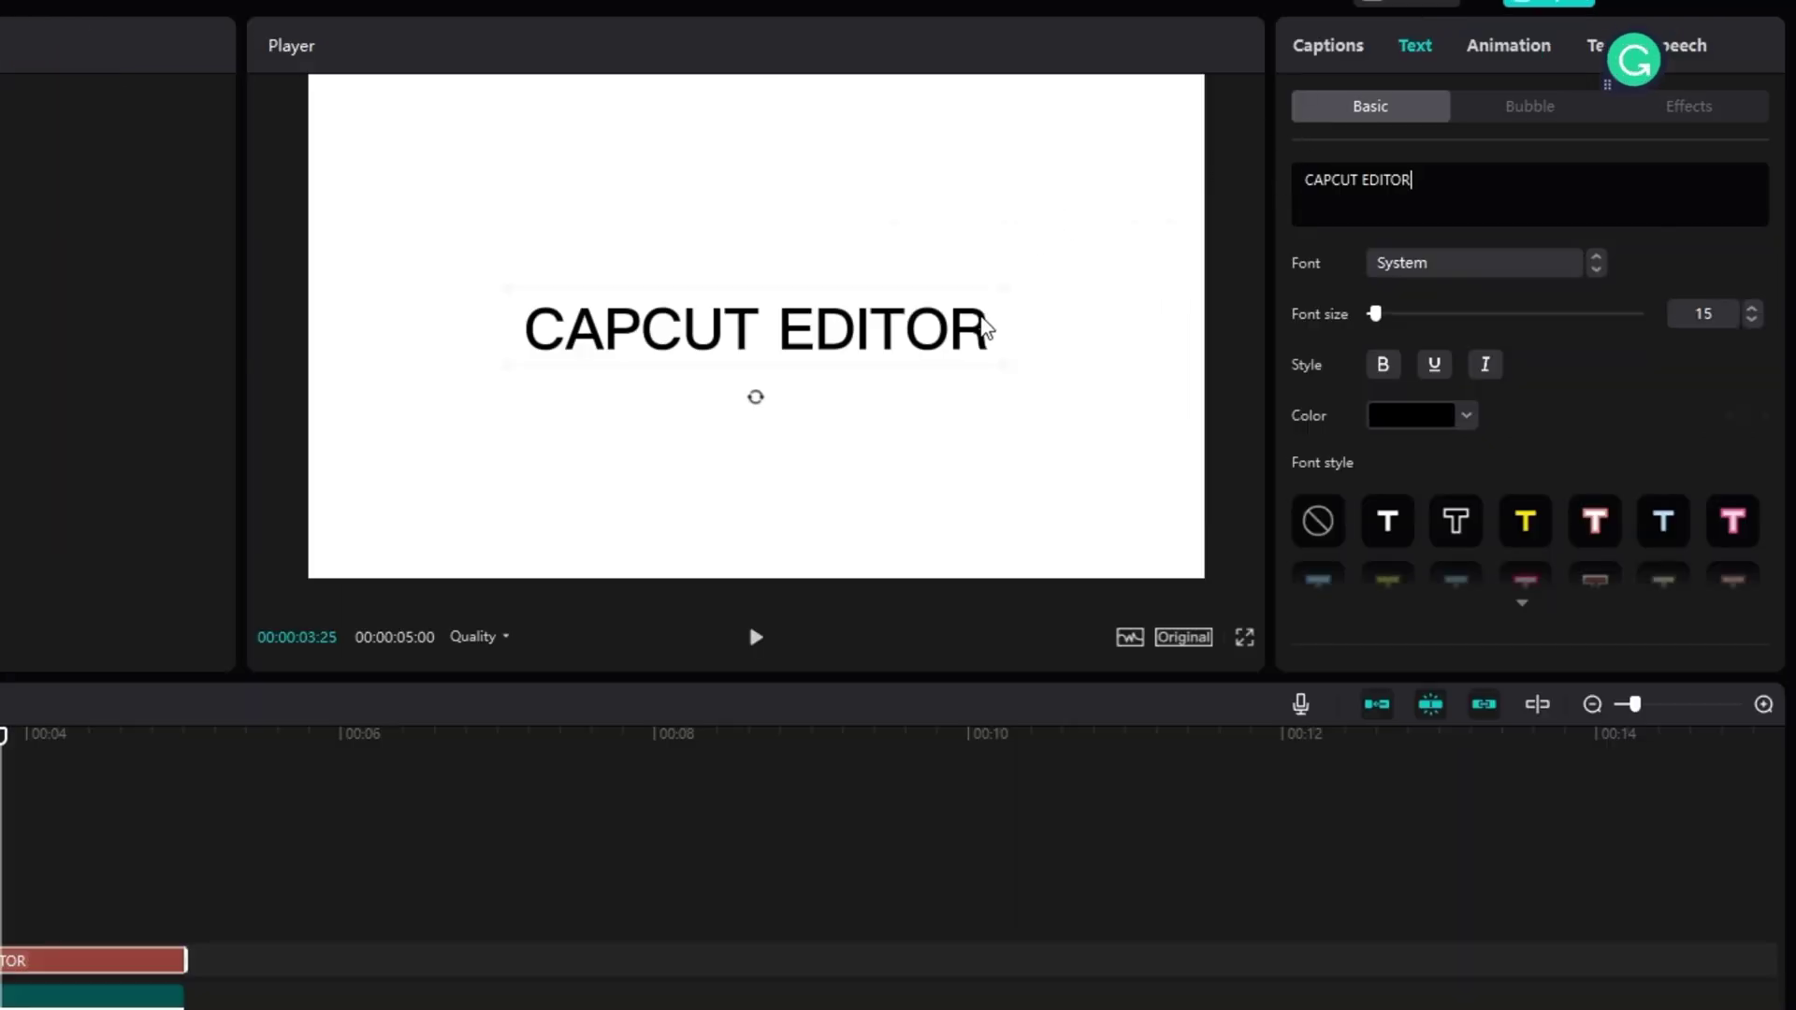
Step: Set the CAPCUT EDITOR title's font to Montserrat
{"action": "left_click", "coordinate": [1692, 106]}
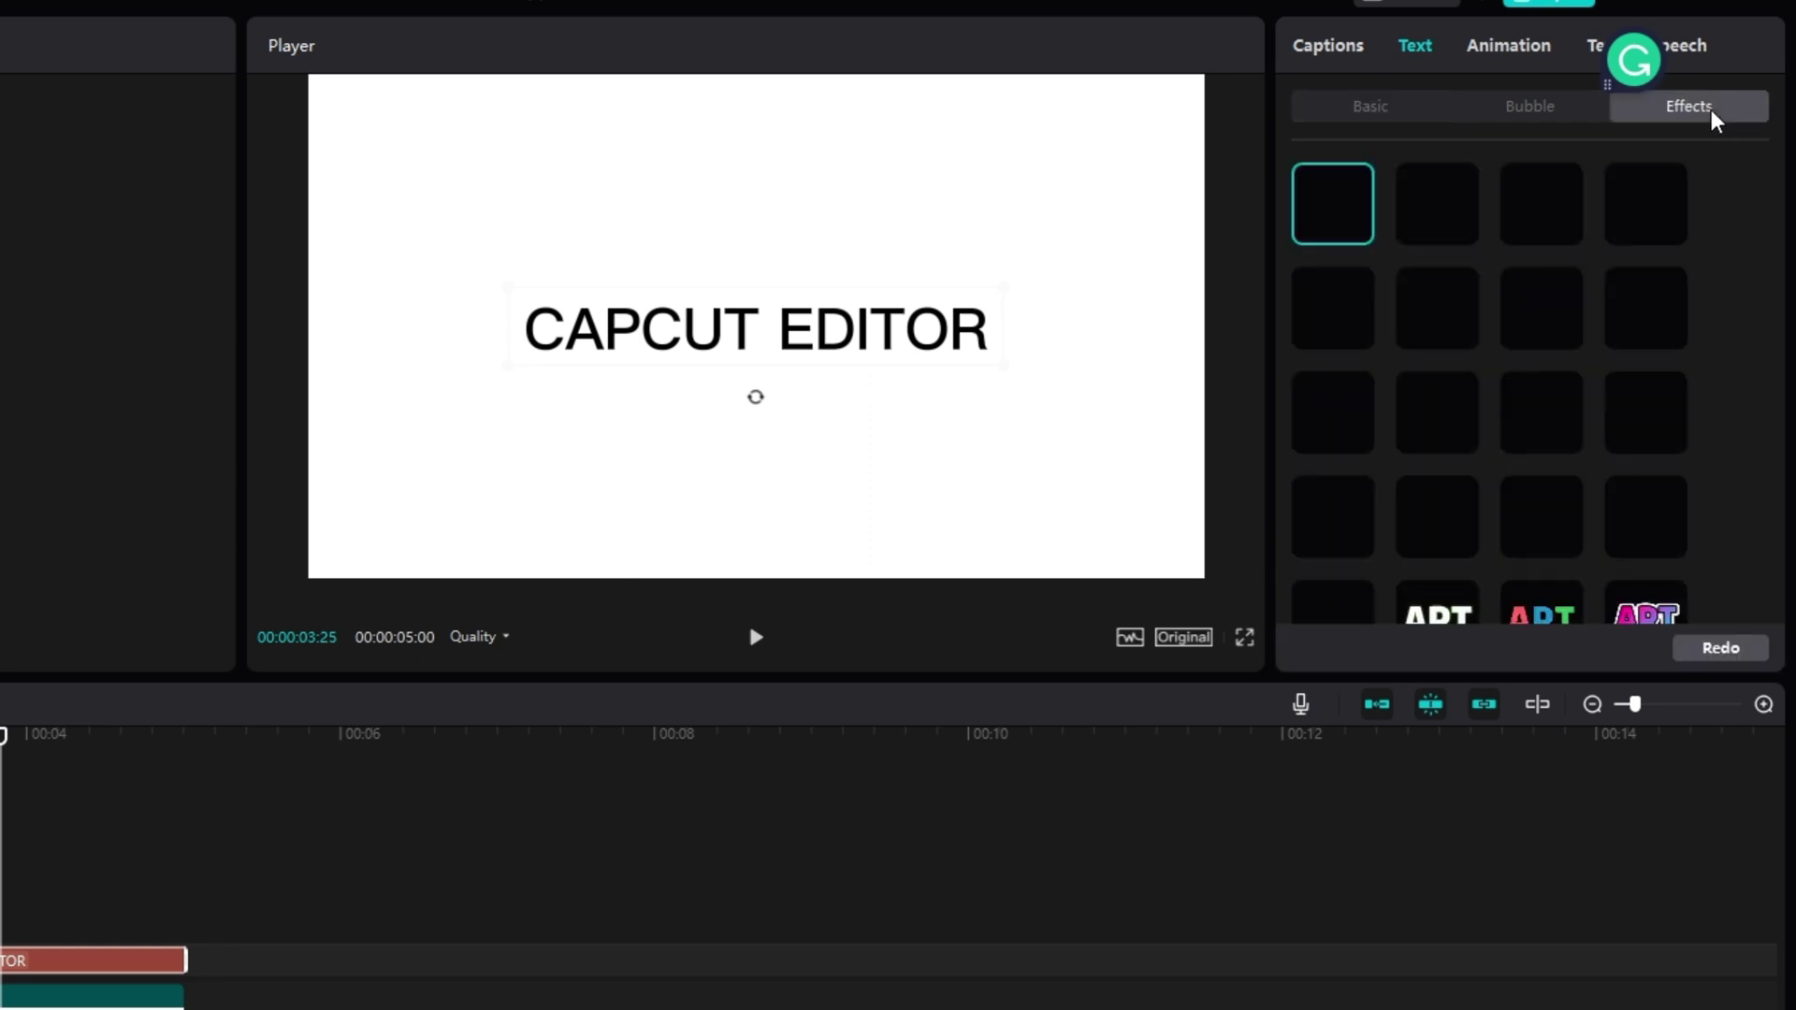
{"action": "left_click", "coordinate": [1375, 110]}
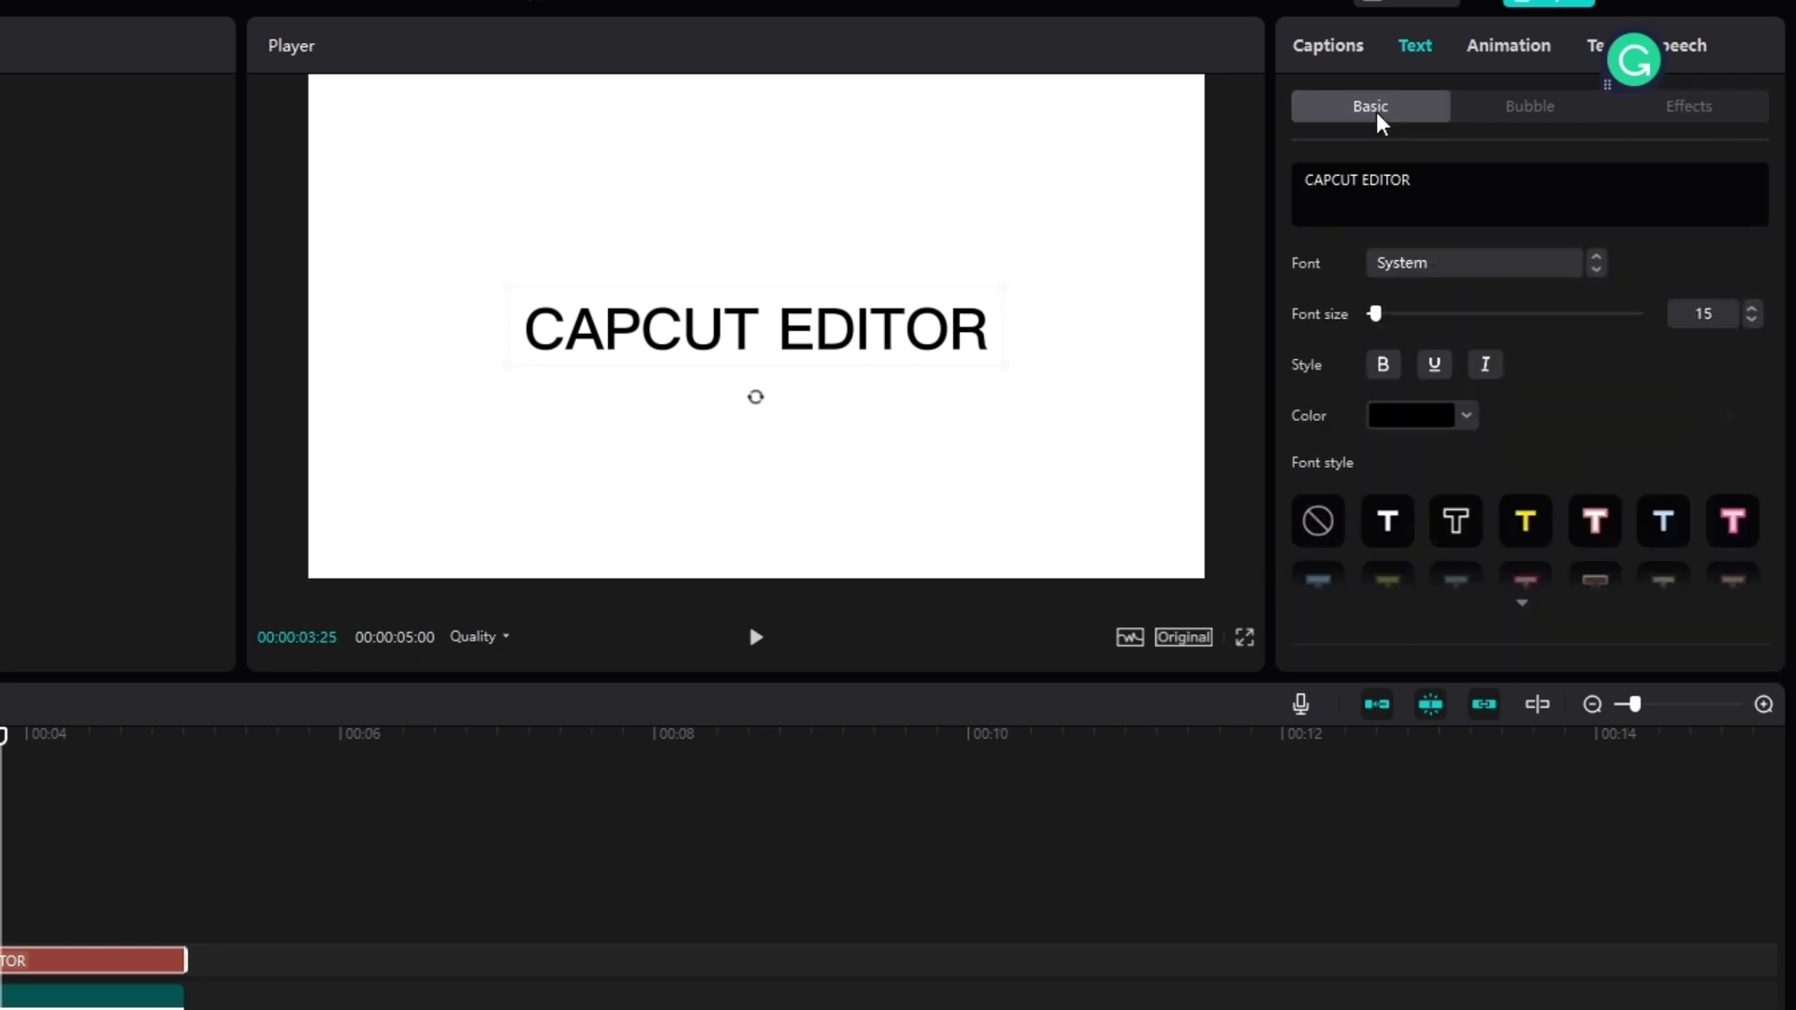
{"action": "left_click", "coordinate": [1452, 271]}
{"action": "left_click", "coordinate": [1490, 398]}
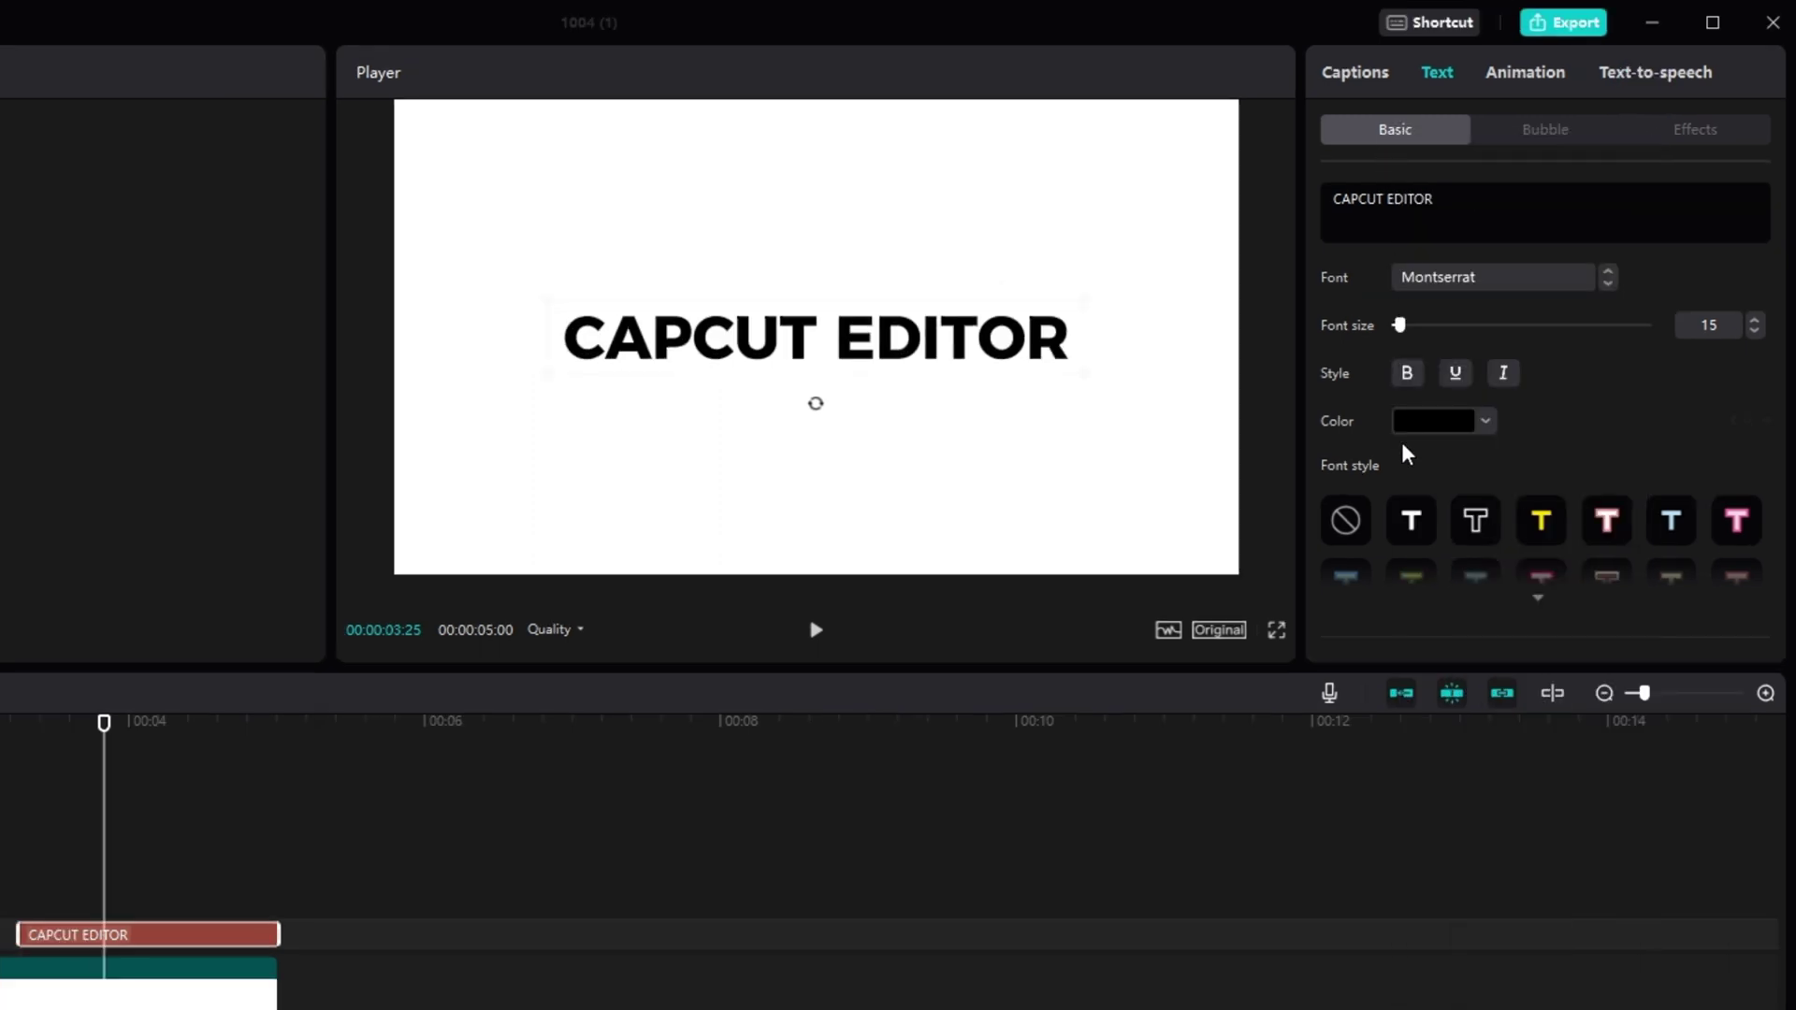
Step: Apply the red-outlined font style preset, white lettering with a thickness-40 stroke
{"action": "scroll", "coordinate": [1523, 513], "scroll_direction": "down", "scroll_amount": 3}
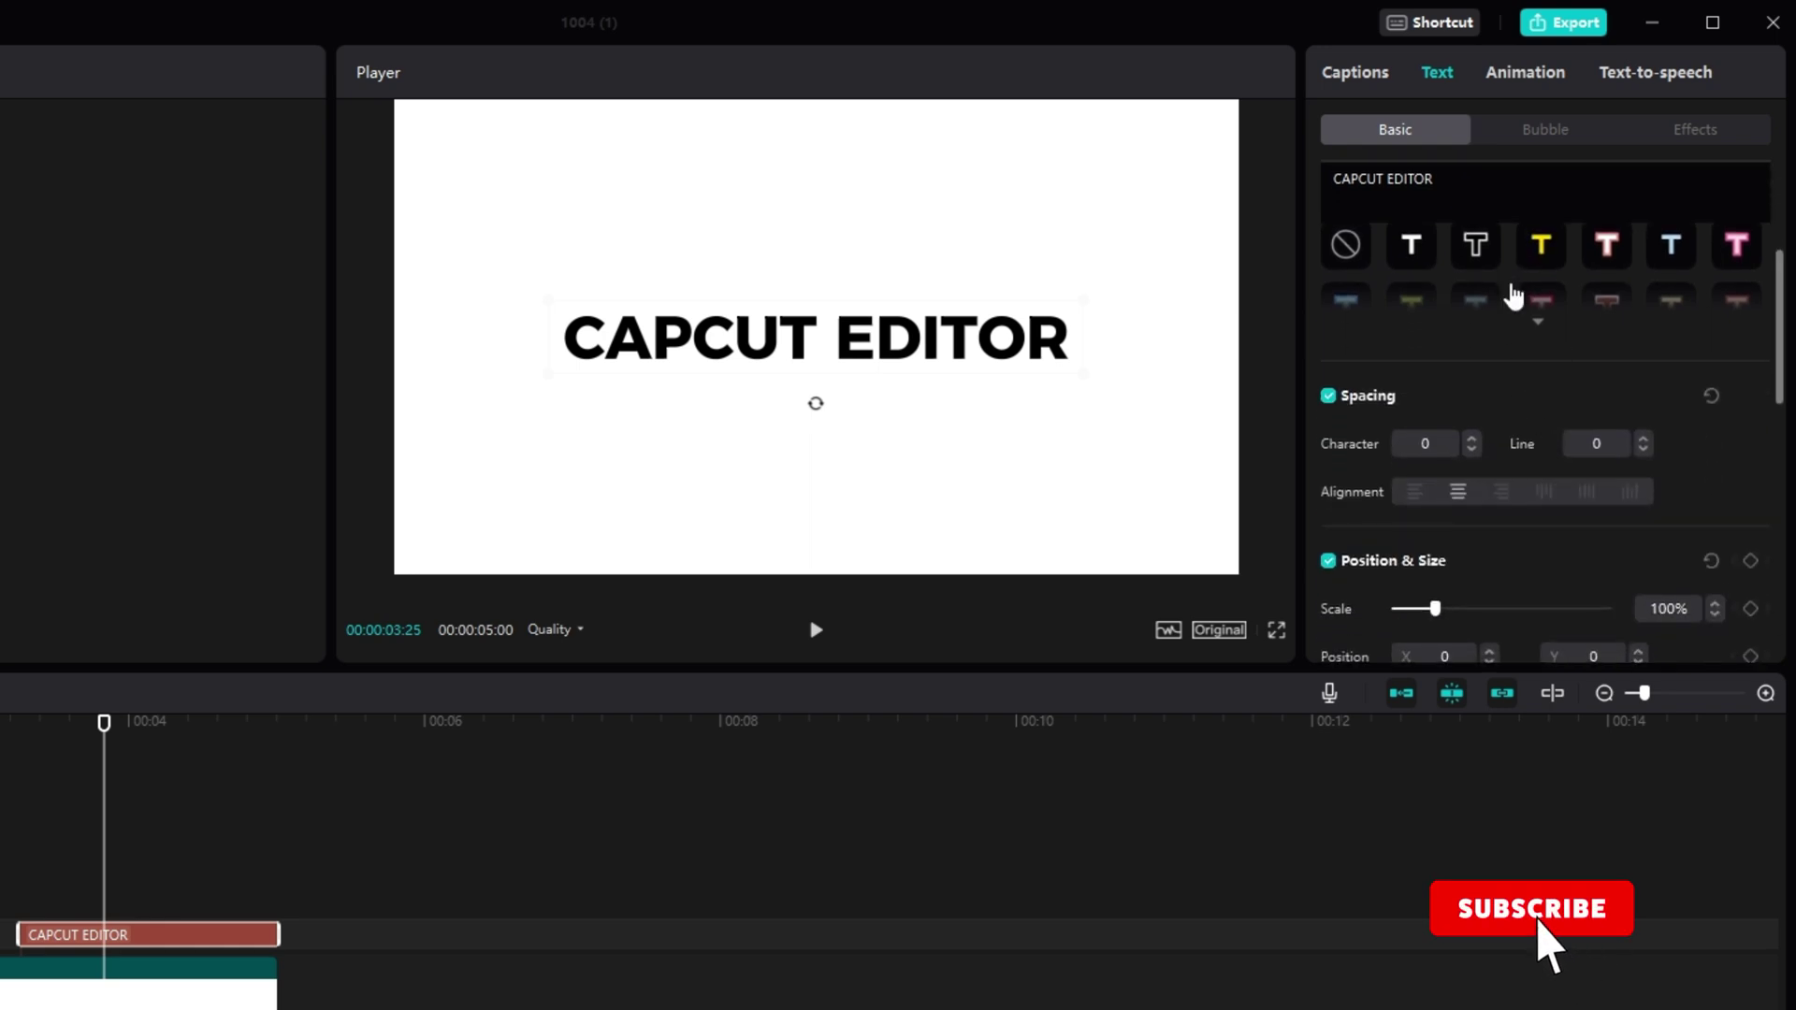
{"action": "left_click", "coordinate": [1537, 321]}
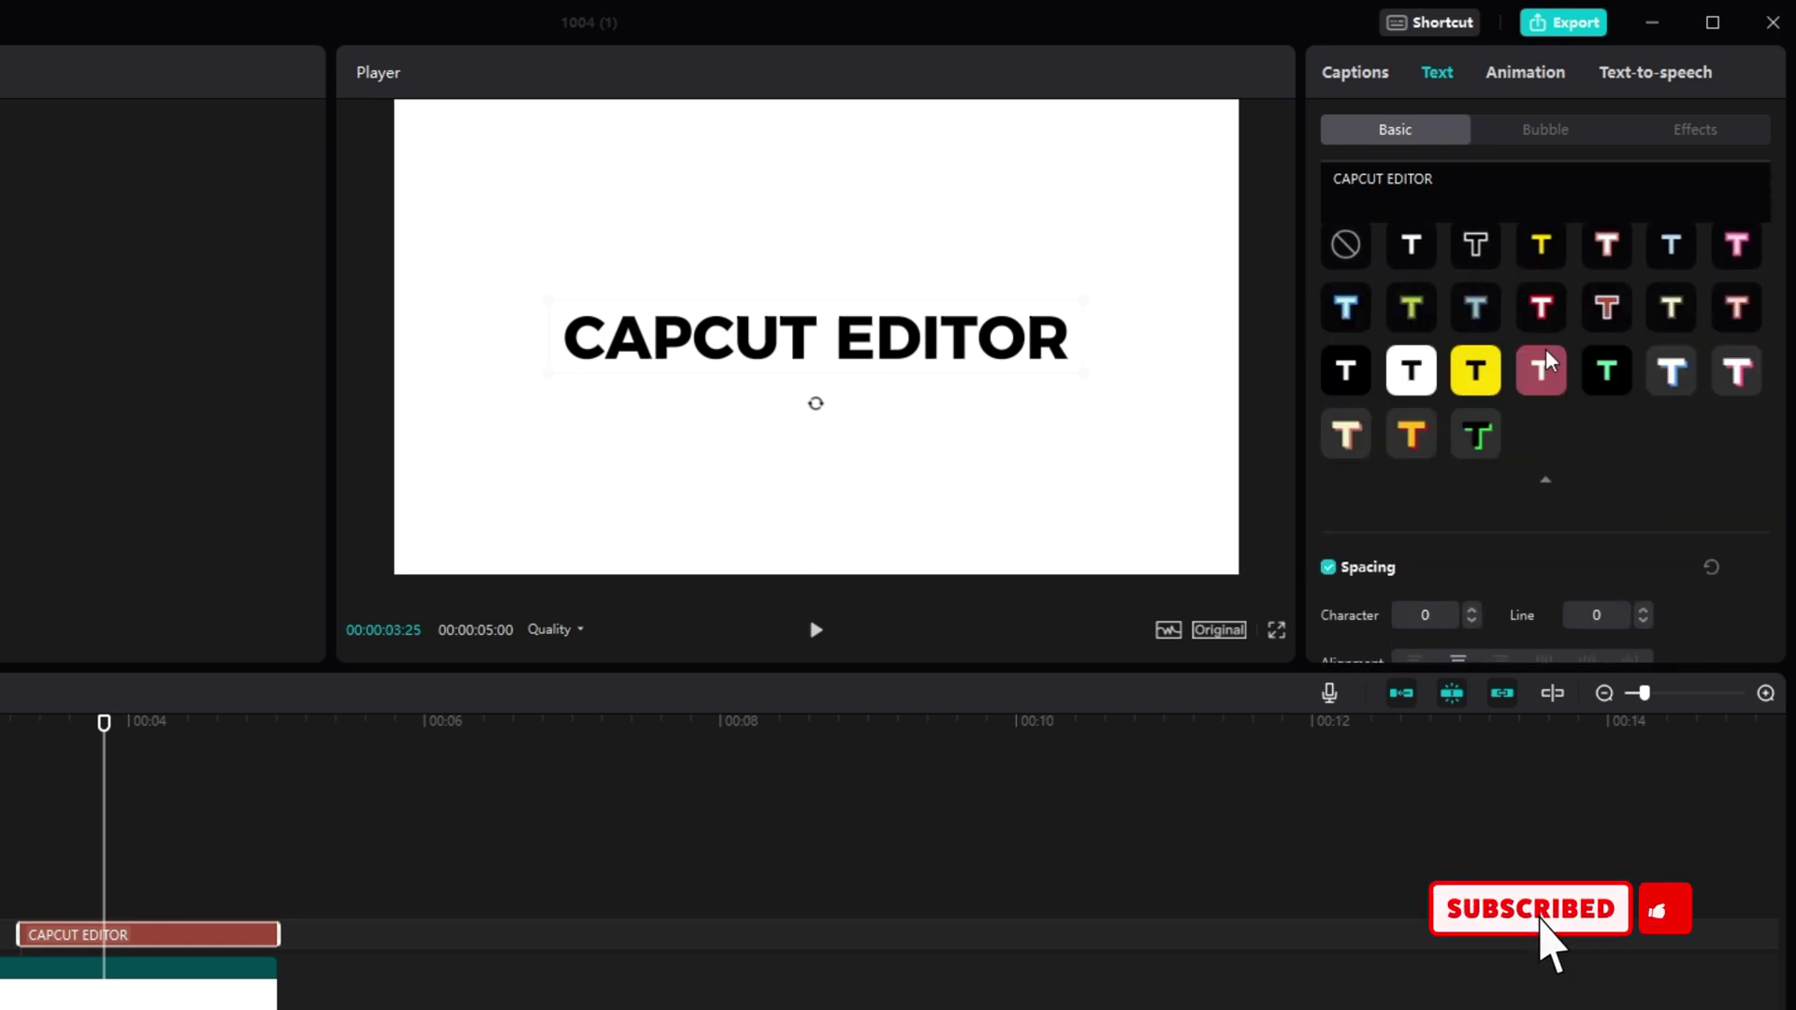
{"action": "left_click", "coordinate": [1737, 247]}
{"action": "left_click", "coordinate": [1608, 307]}
{"action": "left_click", "coordinate": [1542, 309]}
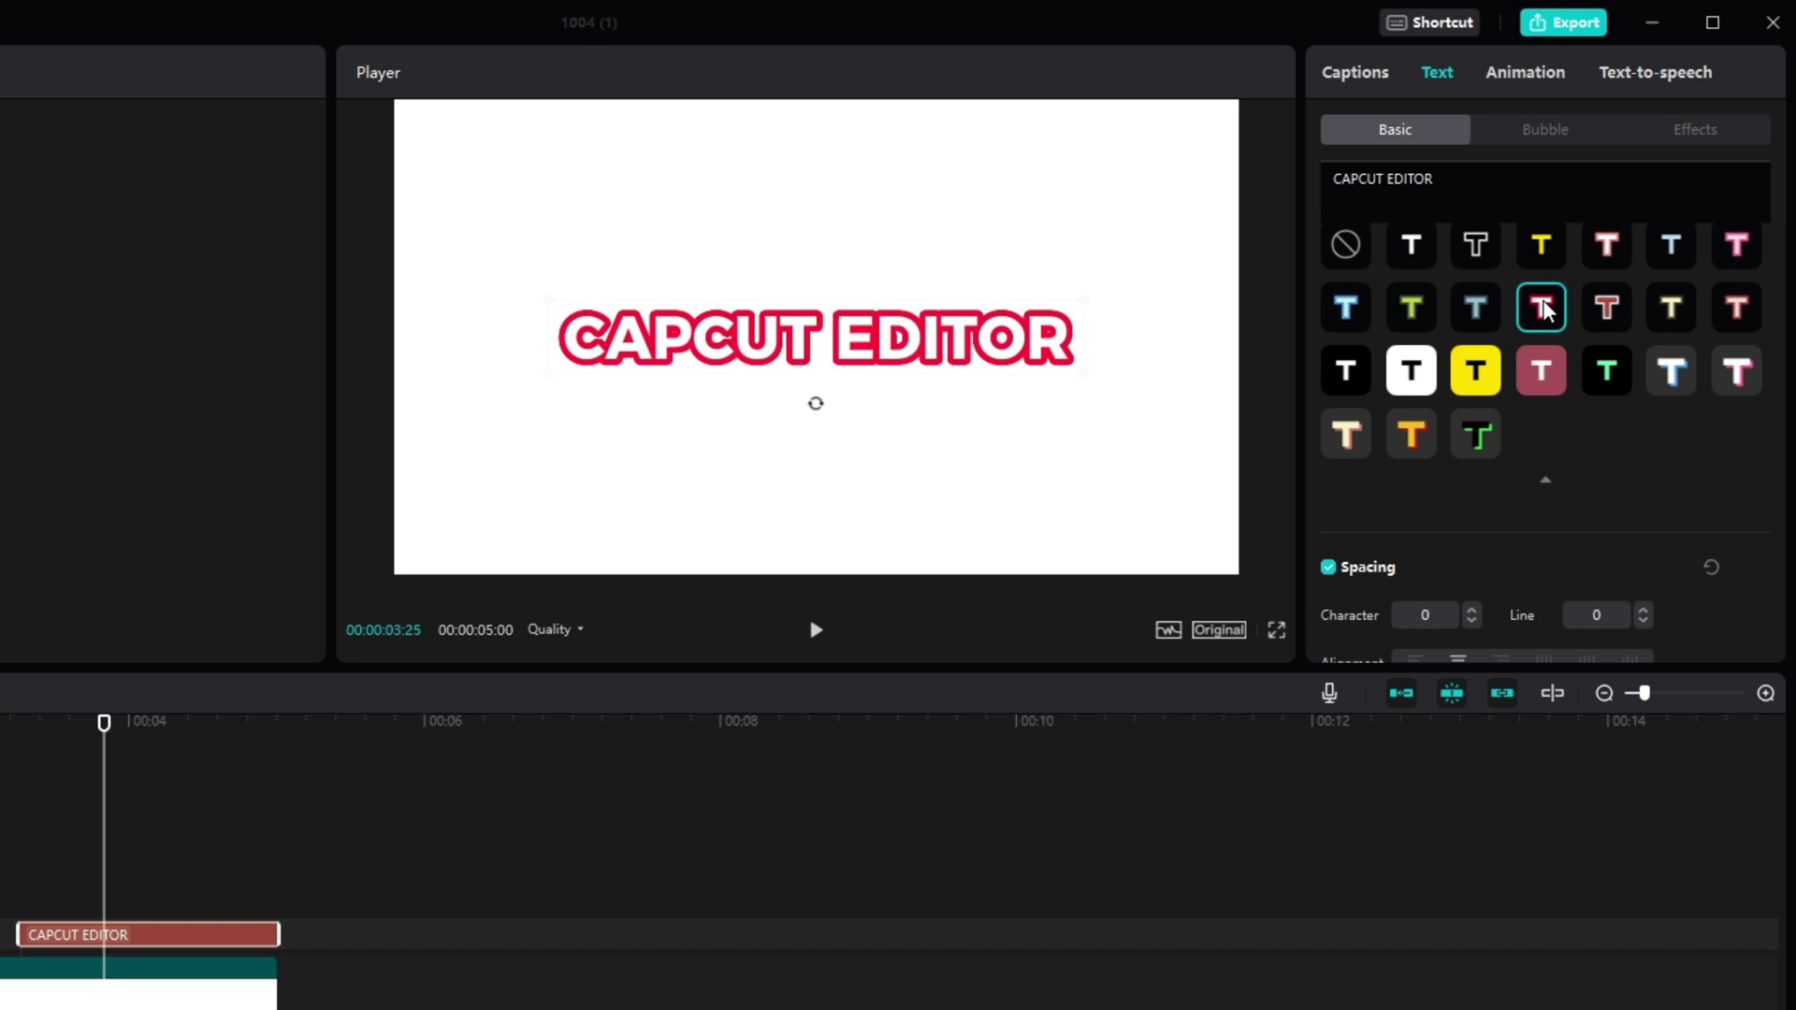
{"action": "left_click", "coordinate": [1545, 478]}
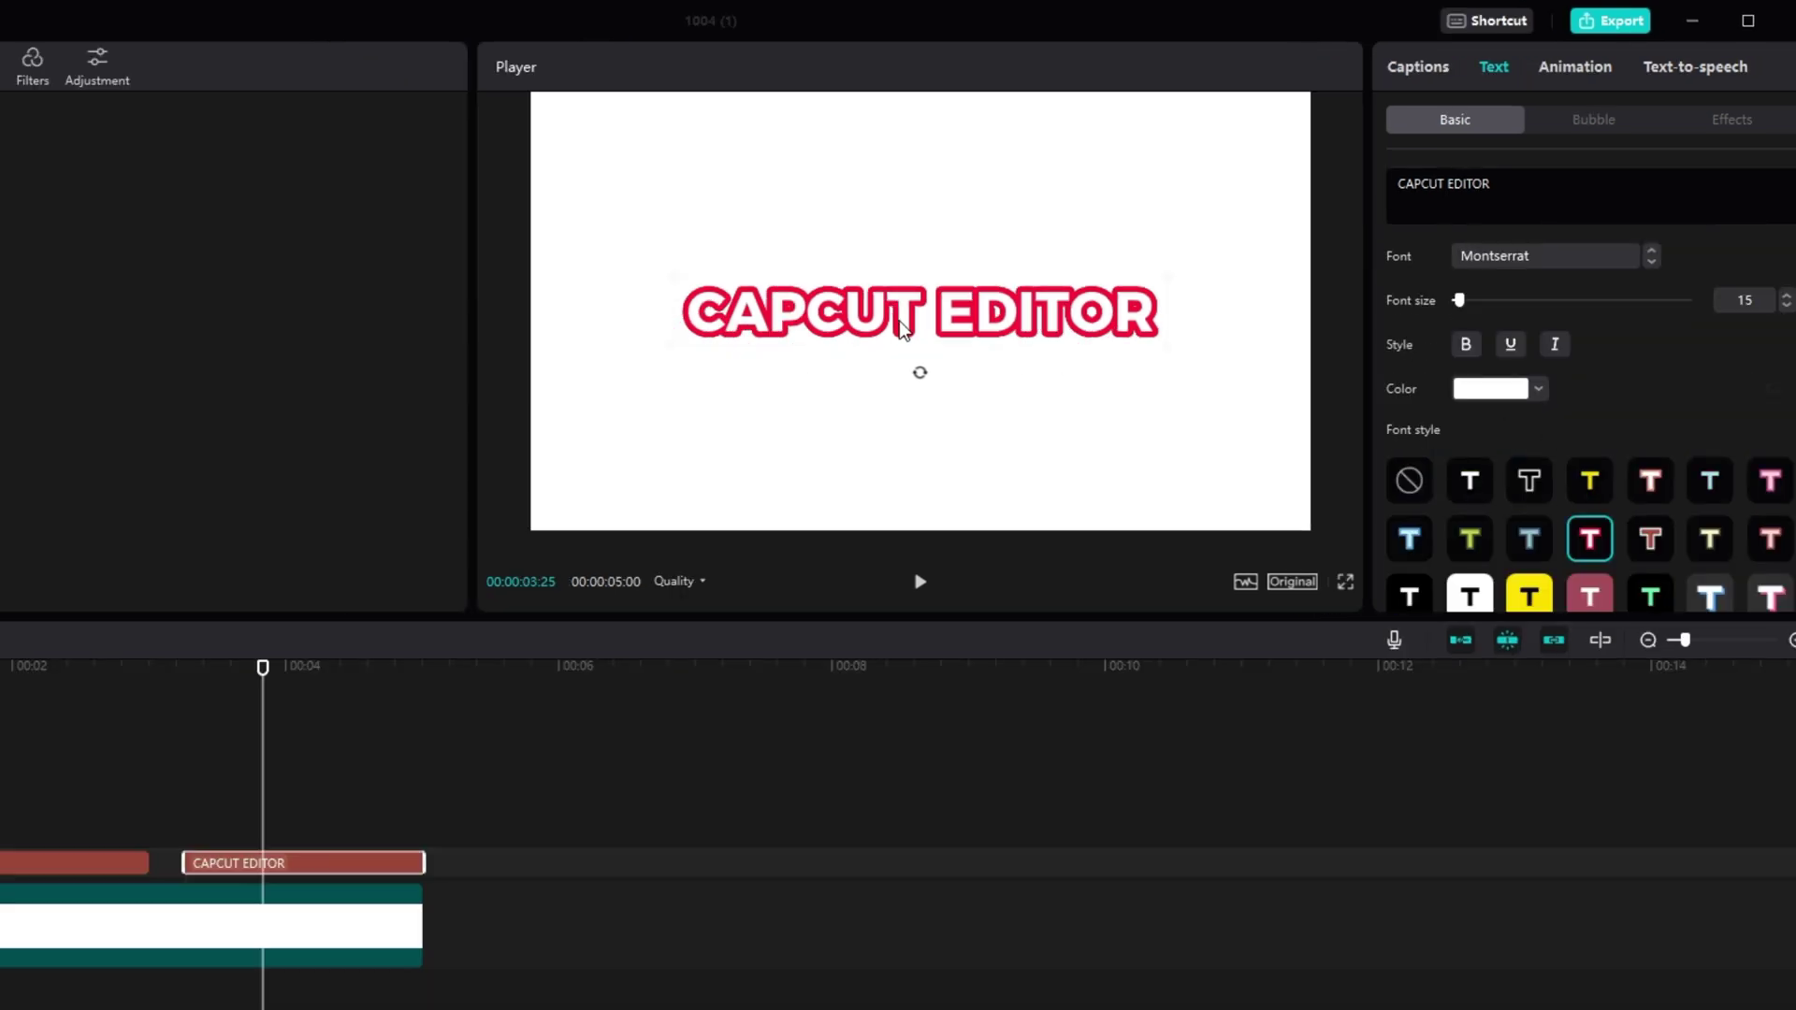
{"action": "scroll", "coordinate": [1423, 409], "scroll_direction": "down", "scroll_amount": 10}
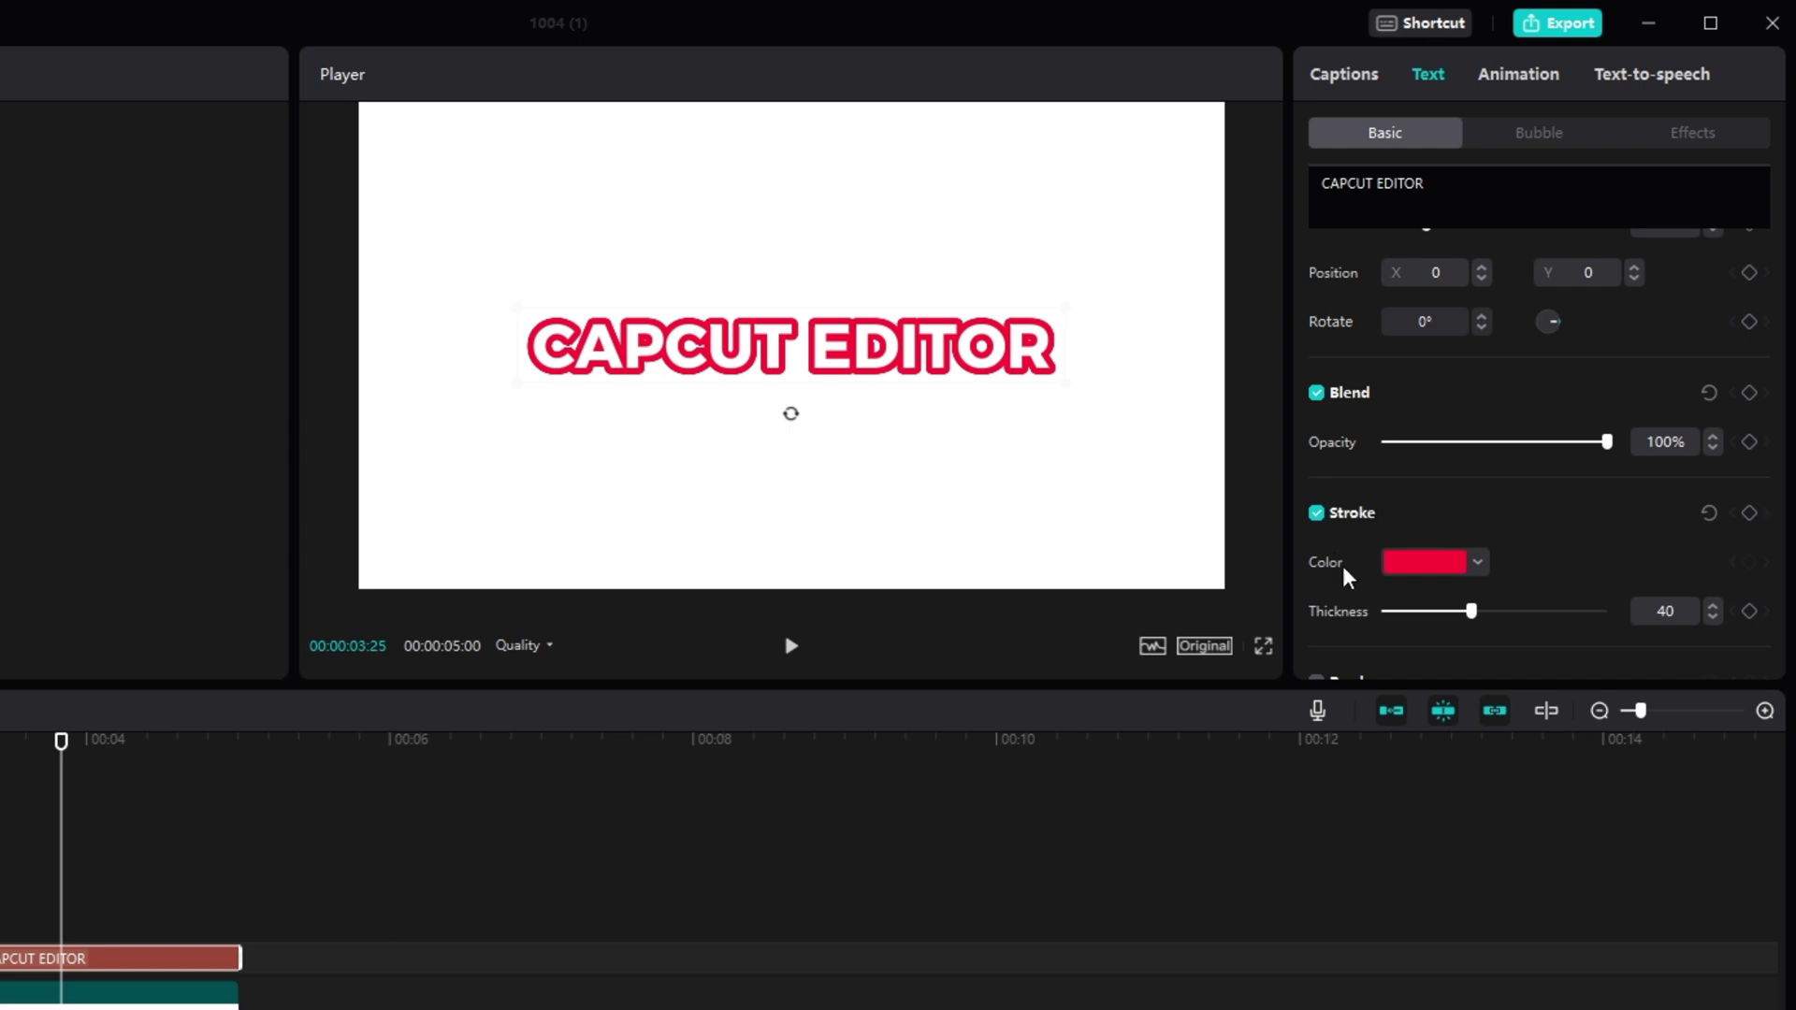
Step: Change the title's stroke colour to blue and reduce its thickness from 40 to 18
{"action": "left_click", "coordinate": [1434, 566]}
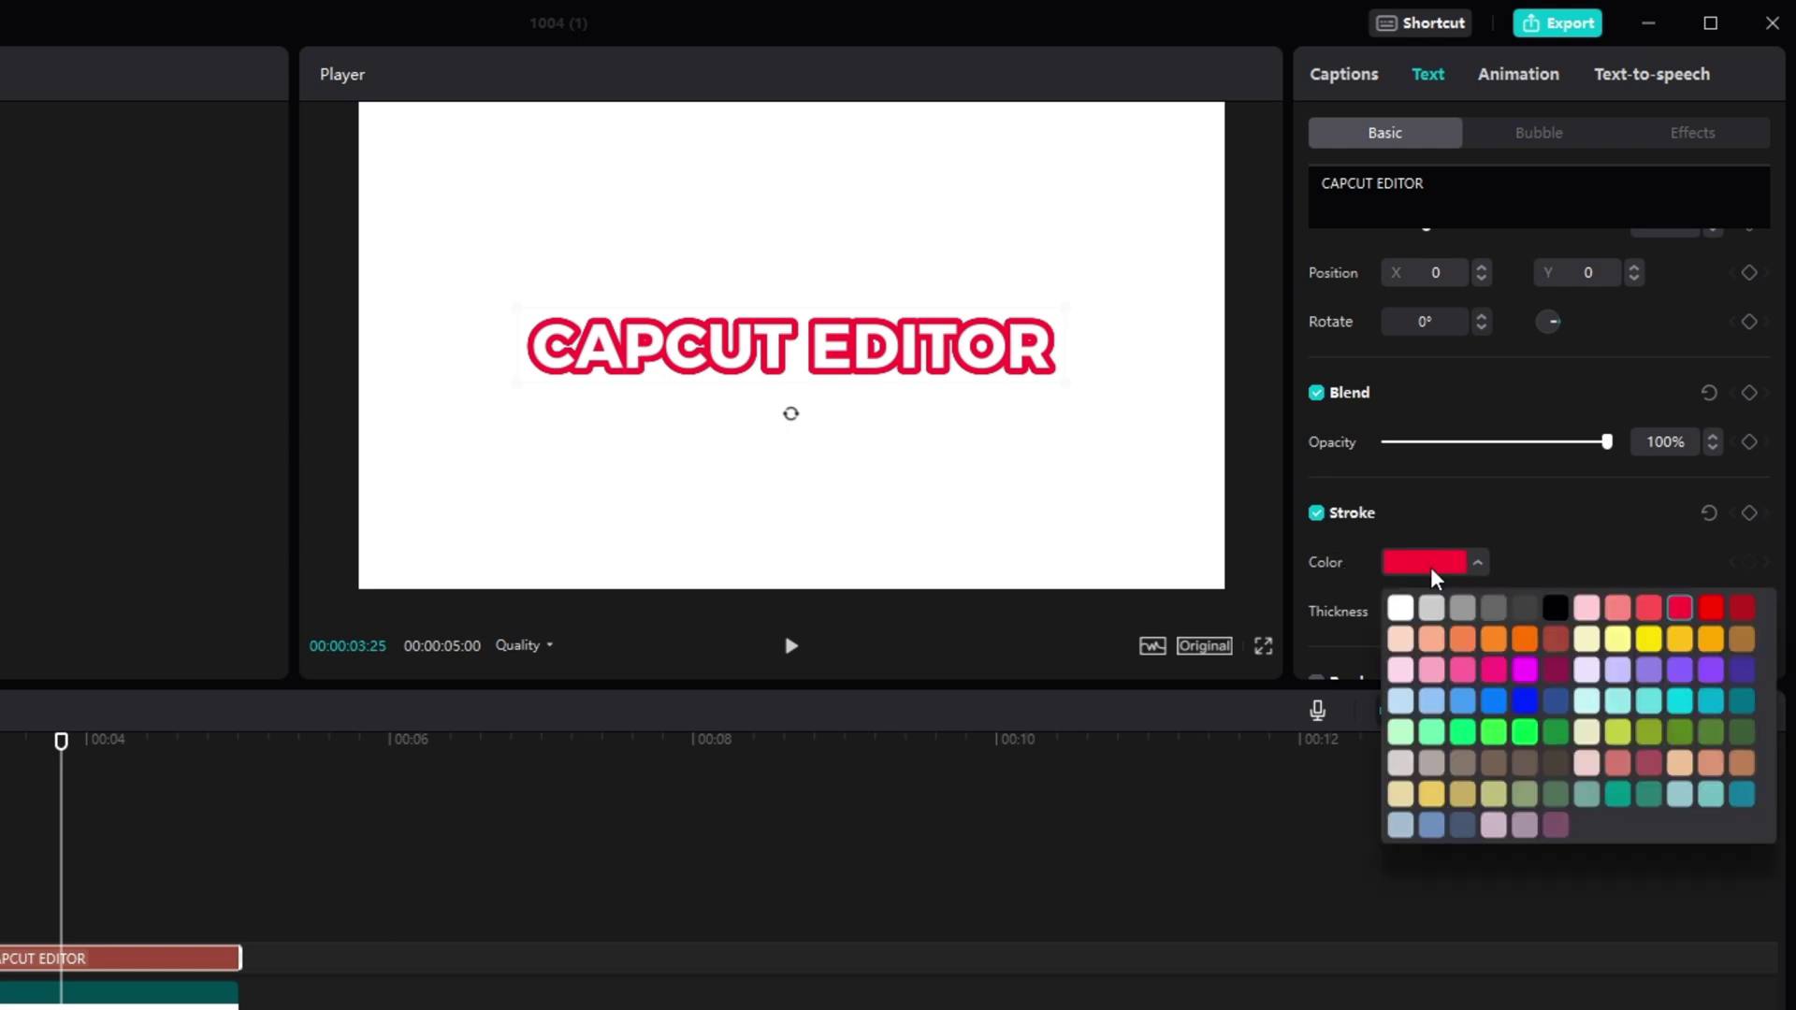
{"action": "left_click", "coordinate": [1531, 706]}
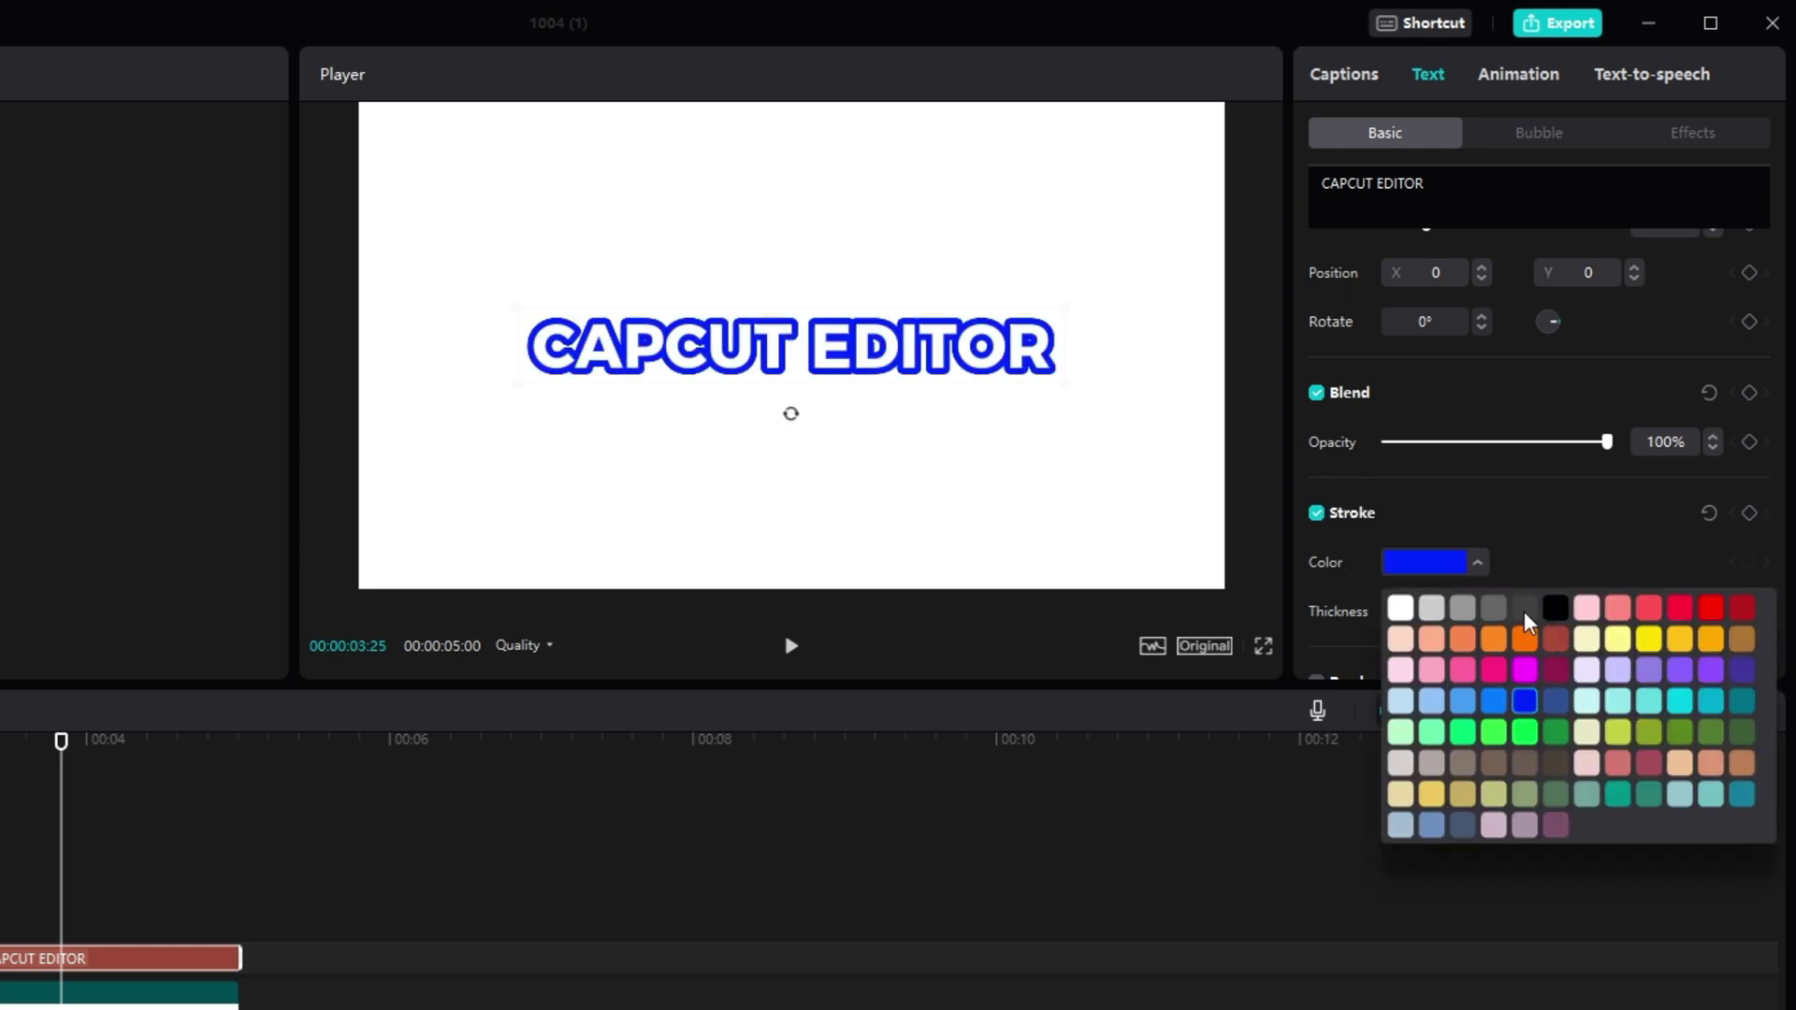
{"action": "left_click", "coordinate": [1581, 471]}
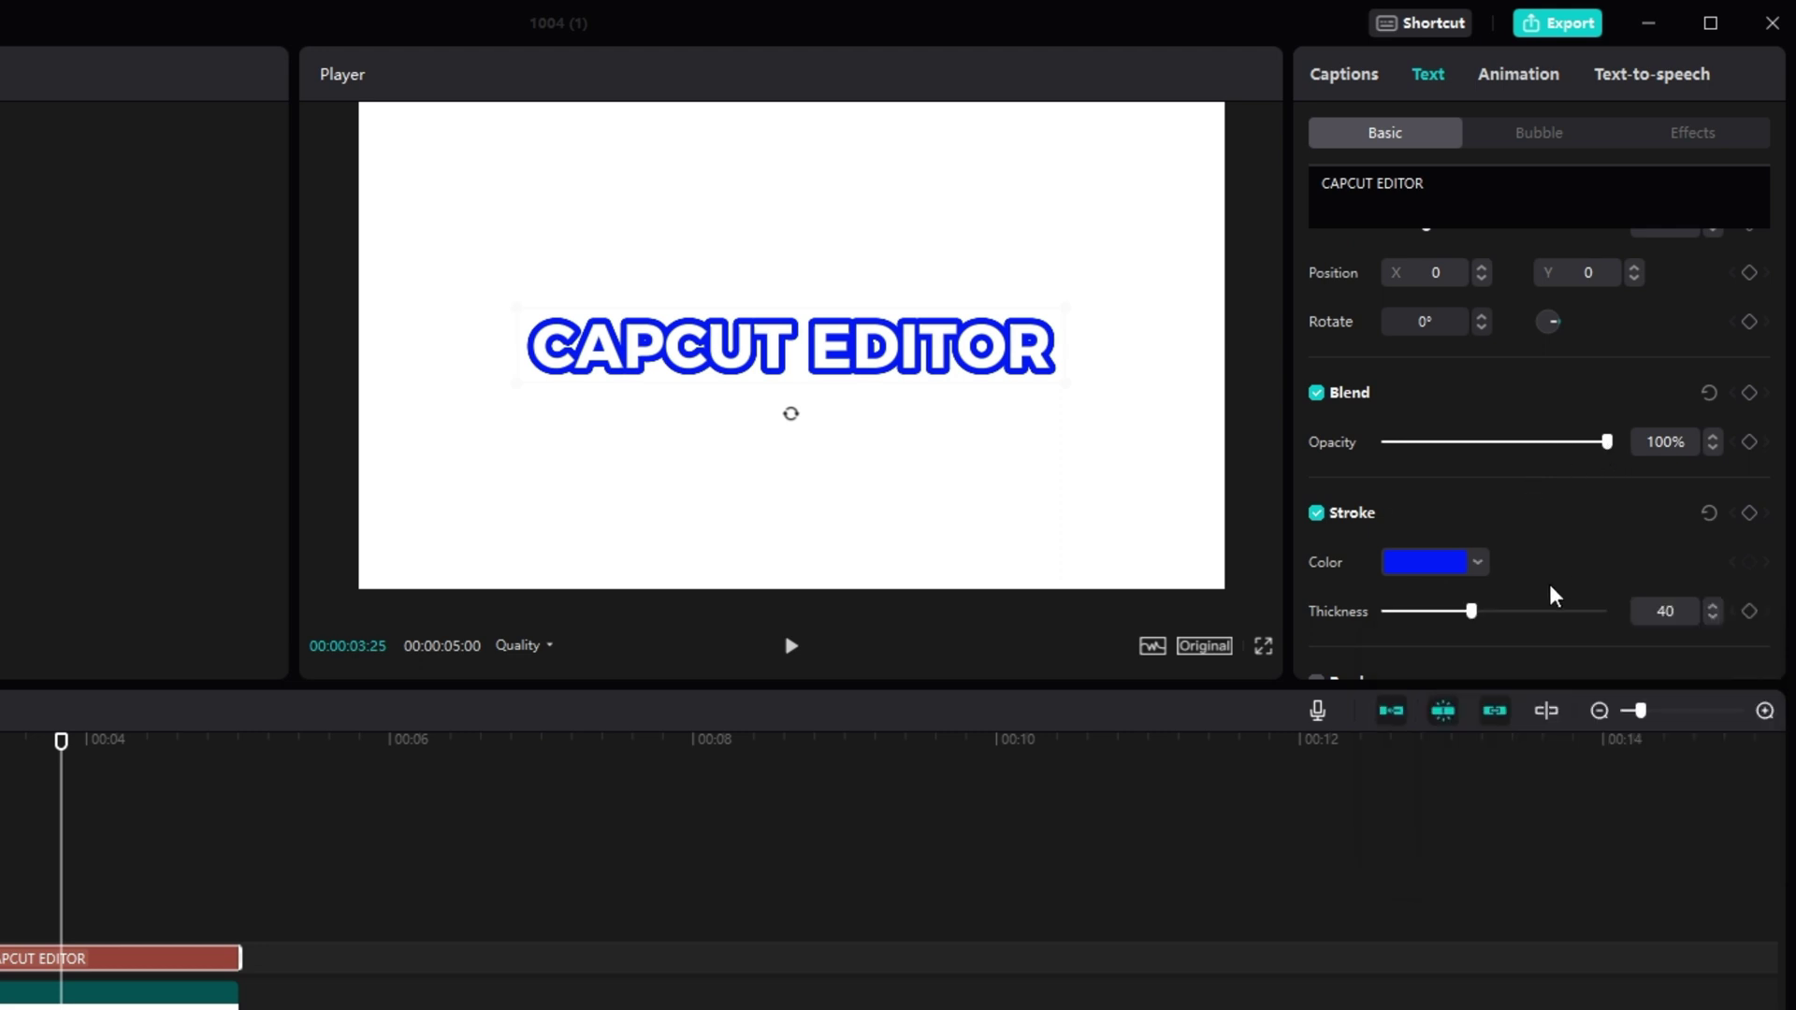
{"action": "mouse_move", "coordinate": [1471, 622]}
{"action": "left_mouse_down"}
{"action": "mouse_move", "coordinate": [1389, 617]}
{"action": "mouse_move", "coordinate": [1426, 619]}
{"action": "left_mouse_up"}
{"action": "scroll", "coordinate": [1476, 379], "scroll_direction": "up", "scroll_amount": 10}
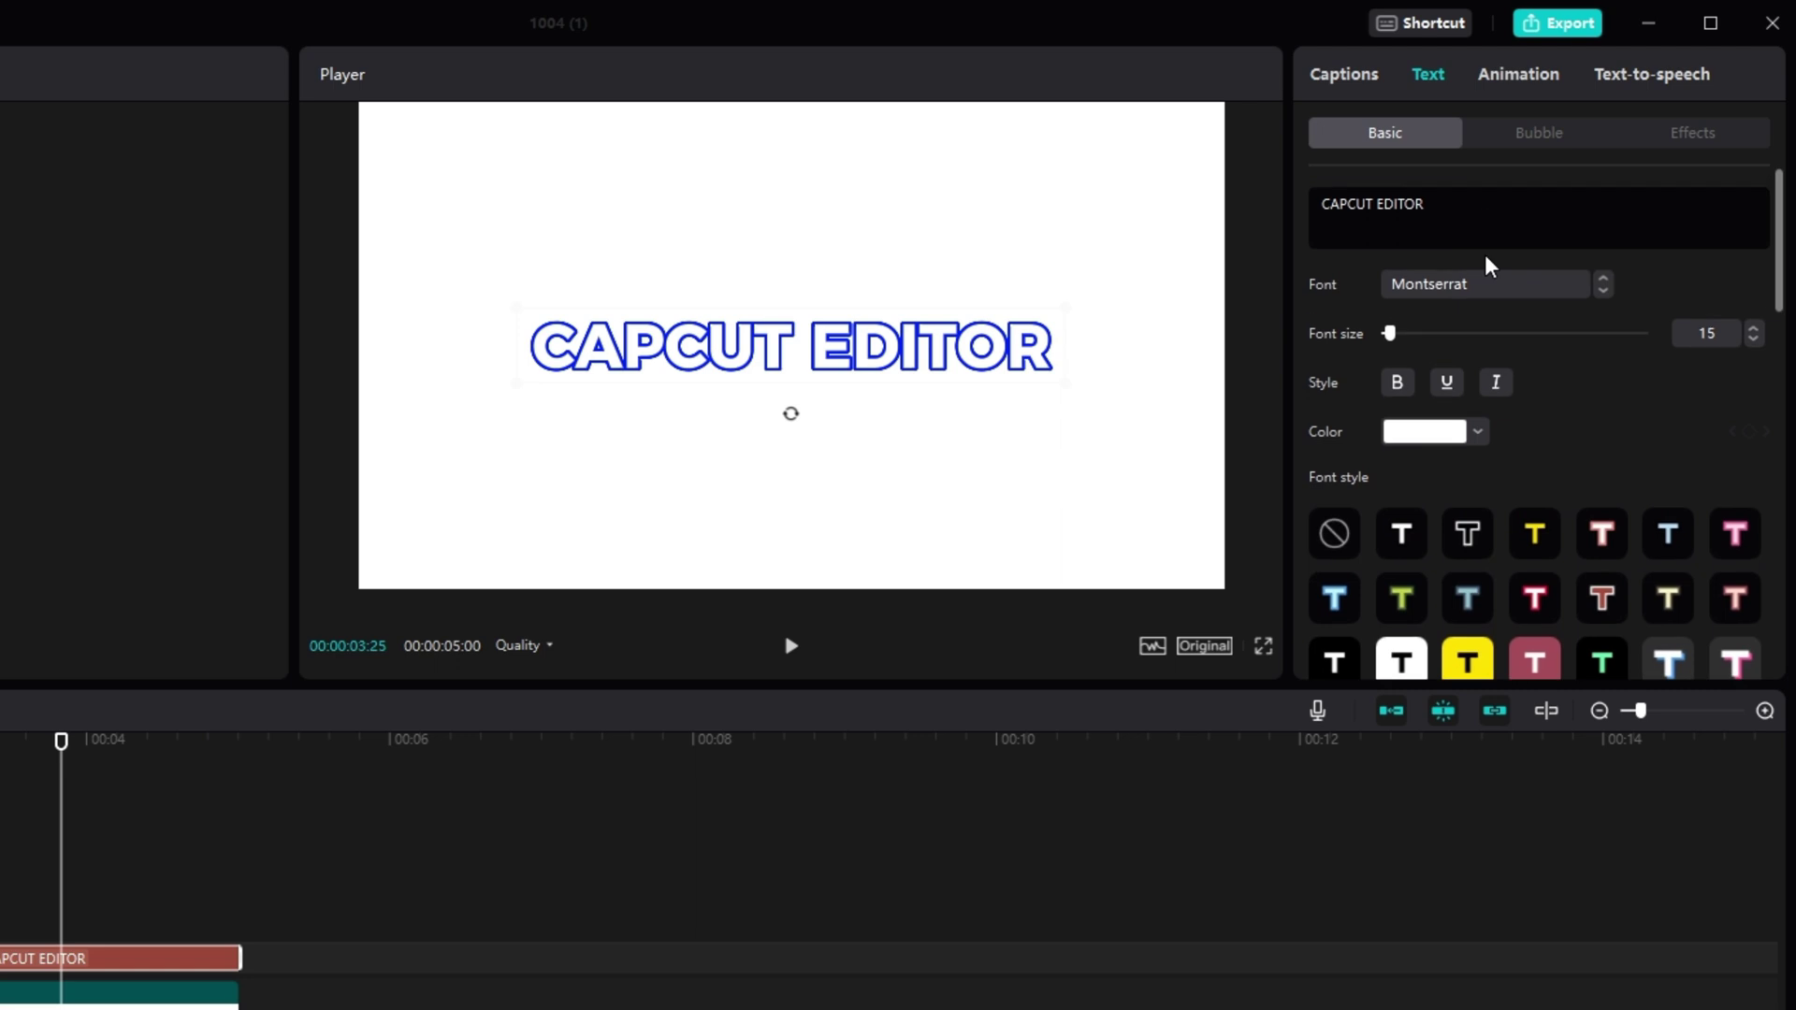
Step: Try the gold ART effect, then revert the title to the red-outlined white font style
{"action": "left_click", "coordinate": [1701, 135]}
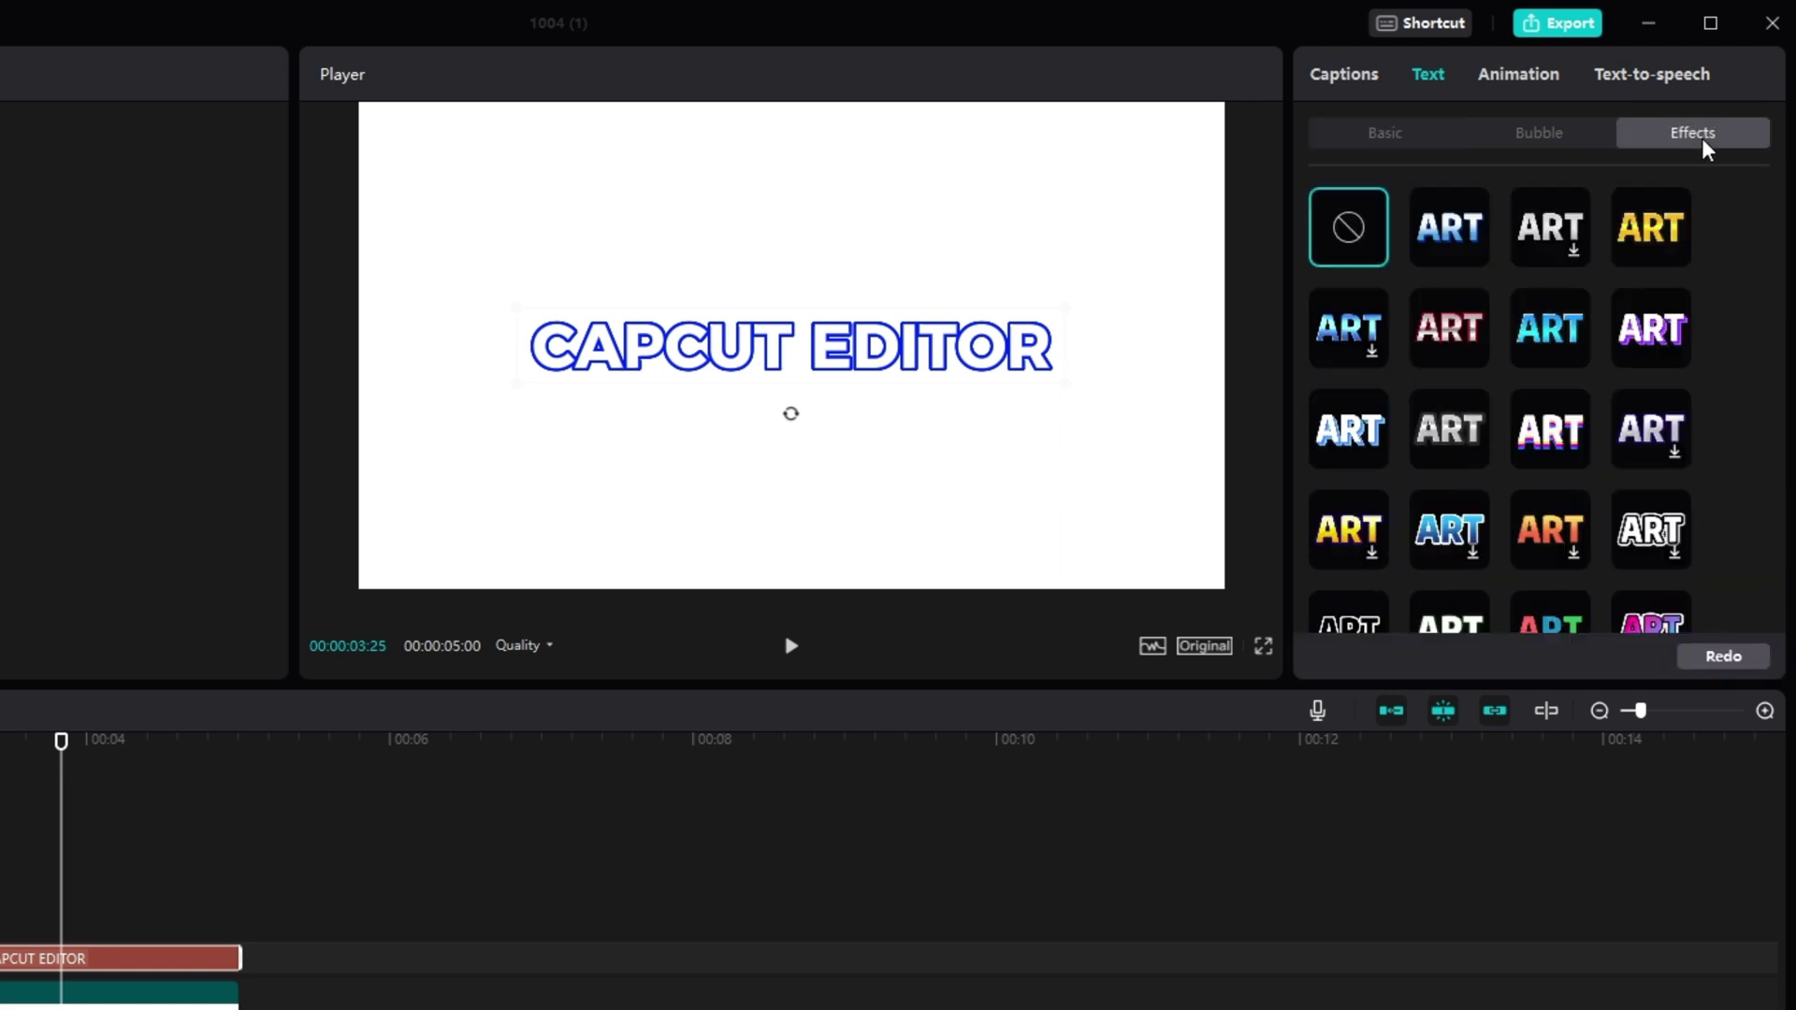
{"action": "left_click", "coordinate": [1657, 234]}
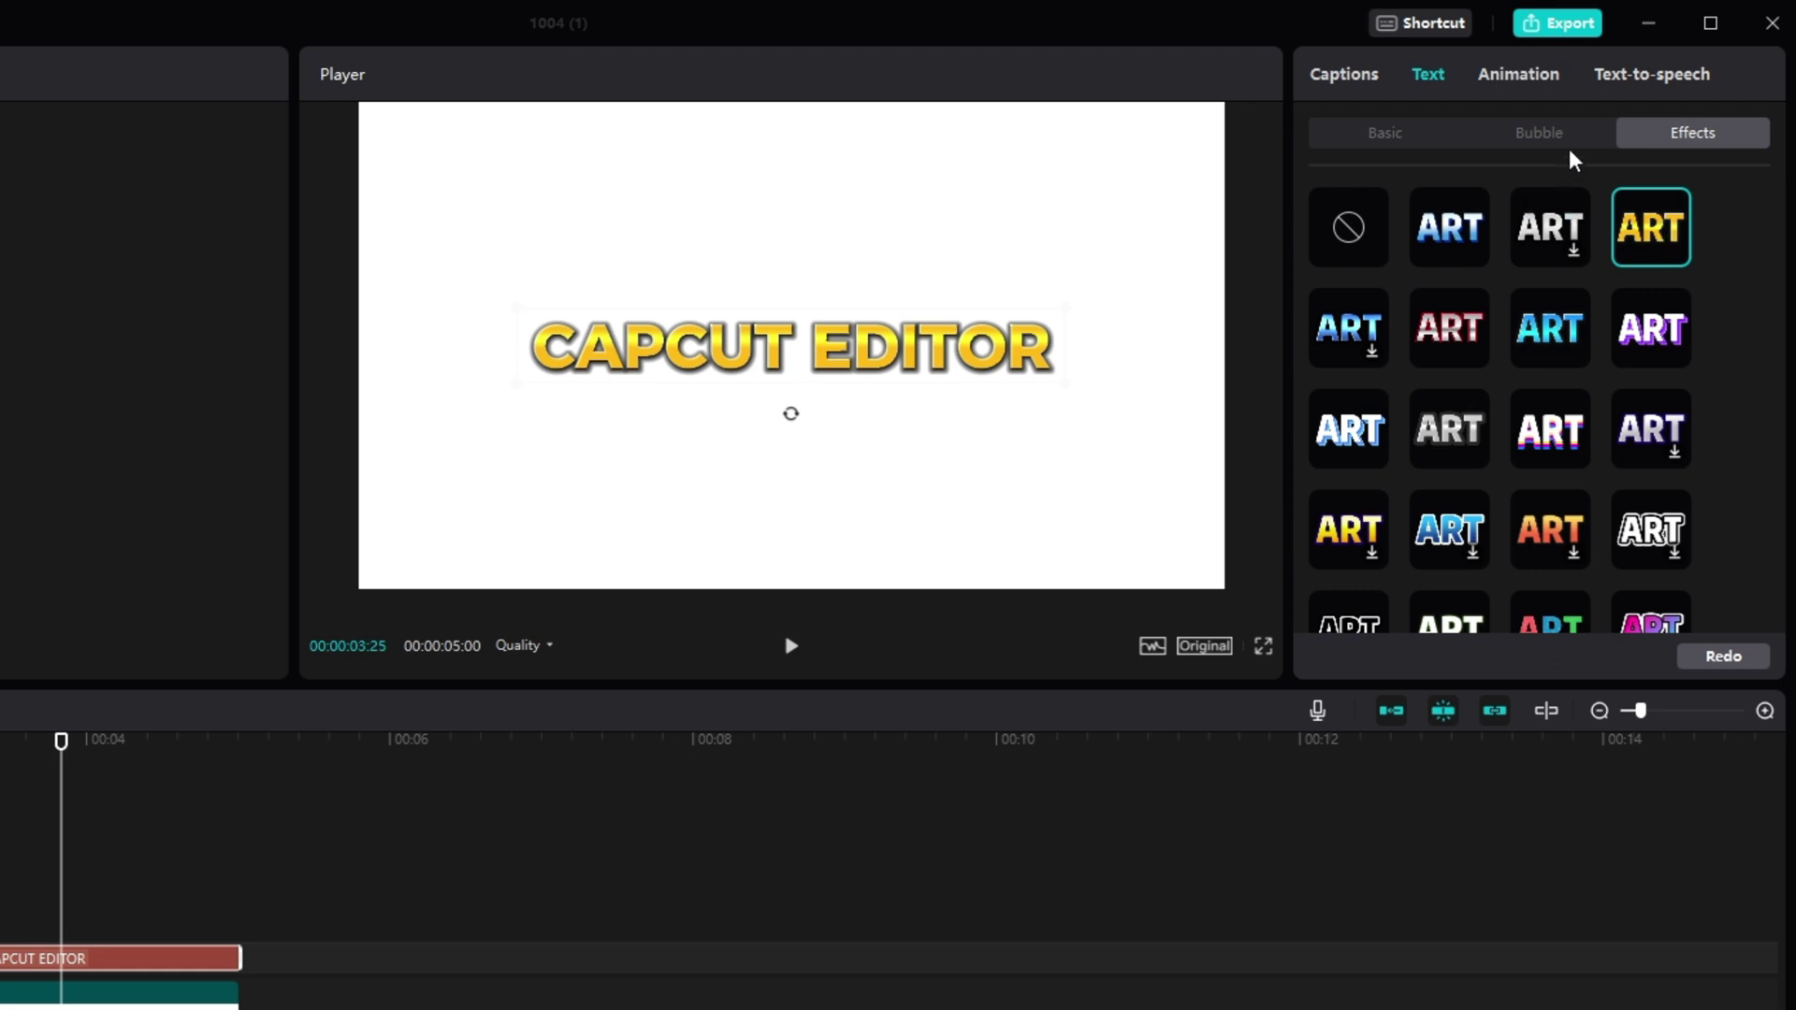
{"action": "left_click", "coordinate": [1412, 140]}
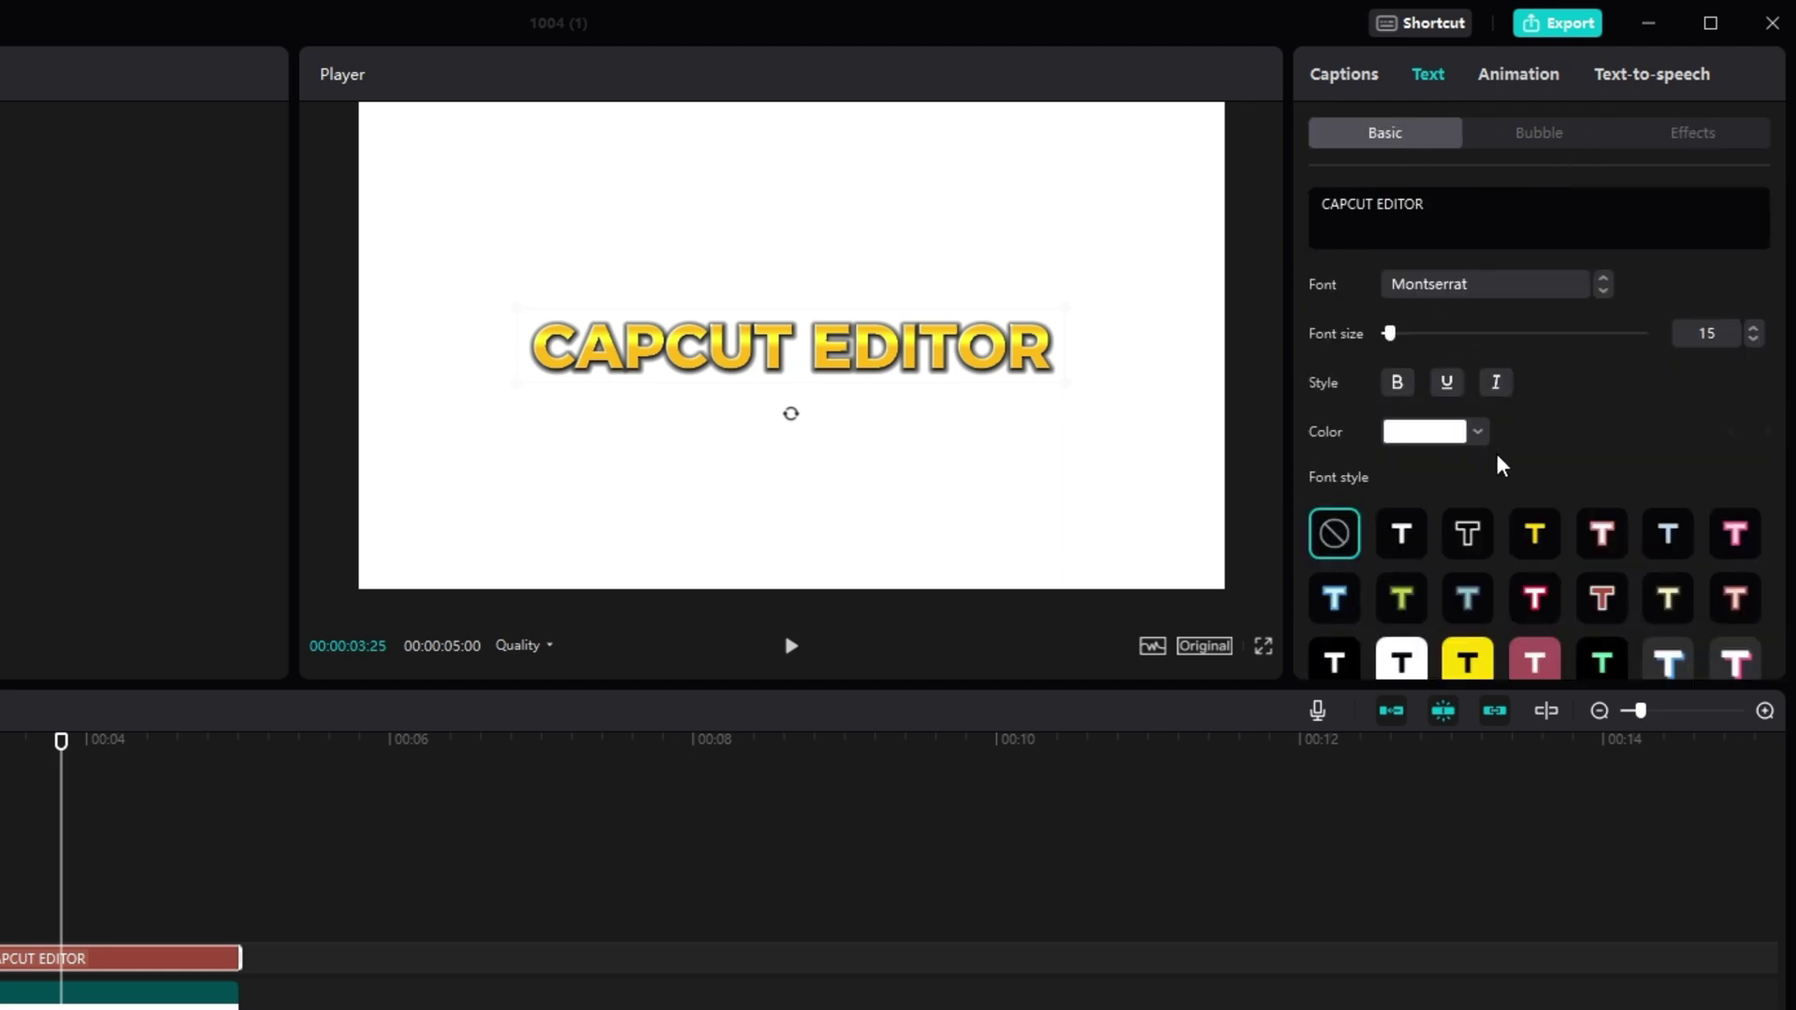
{"action": "left_click", "coordinate": [1538, 599]}
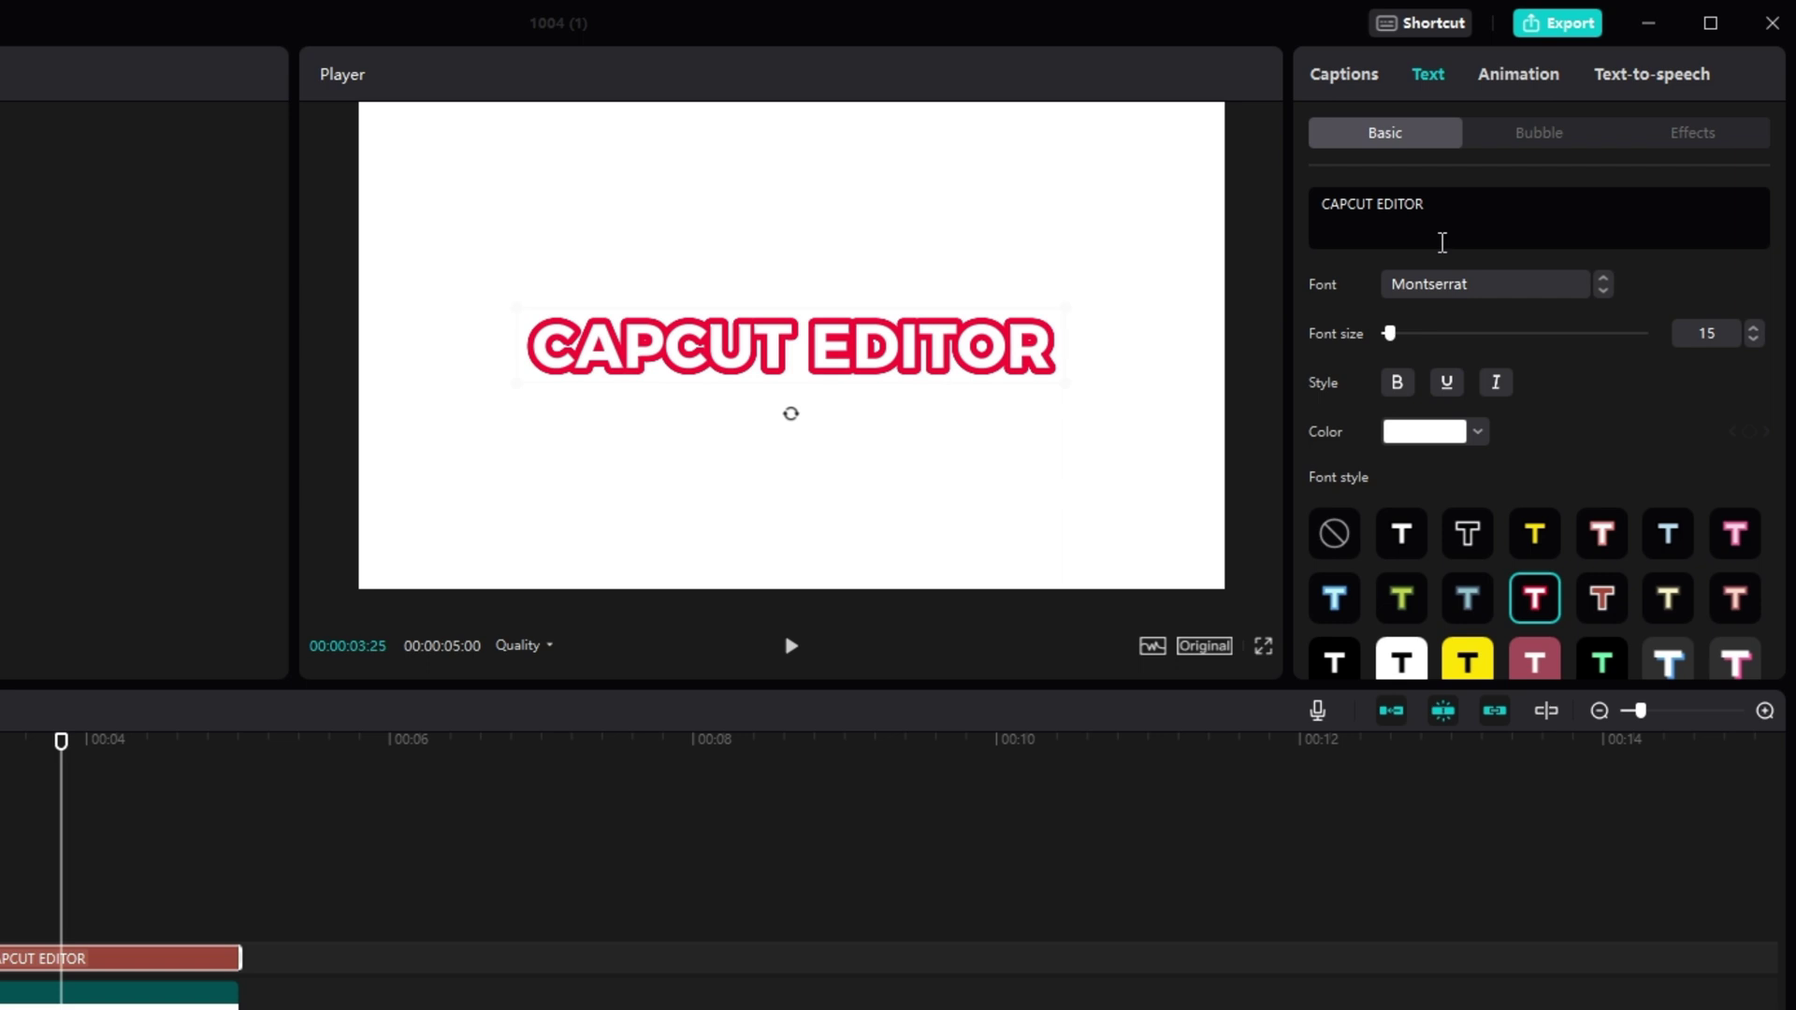
{"action": "left_click", "coordinate": [1502, 83]}
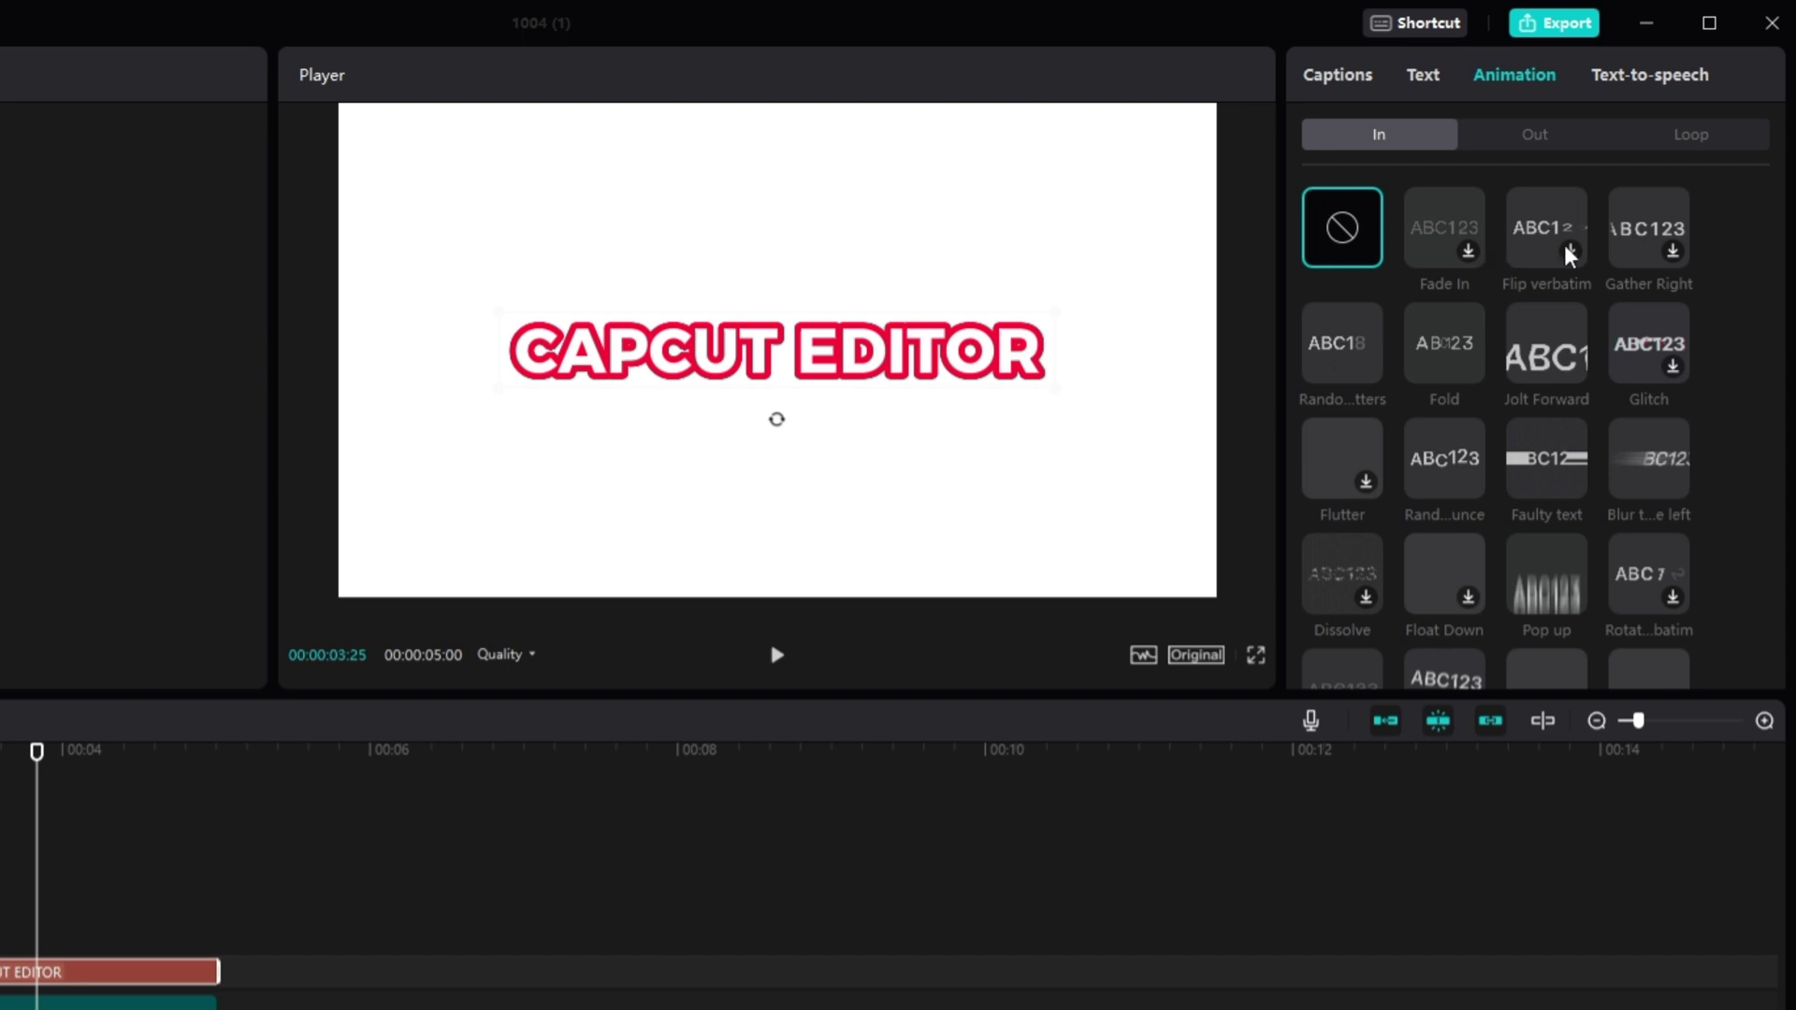
Step: Apply a 0.5s Glitch In animation to the title, after previewing Jolt Forward
{"action": "left_click", "coordinate": [1568, 360]}
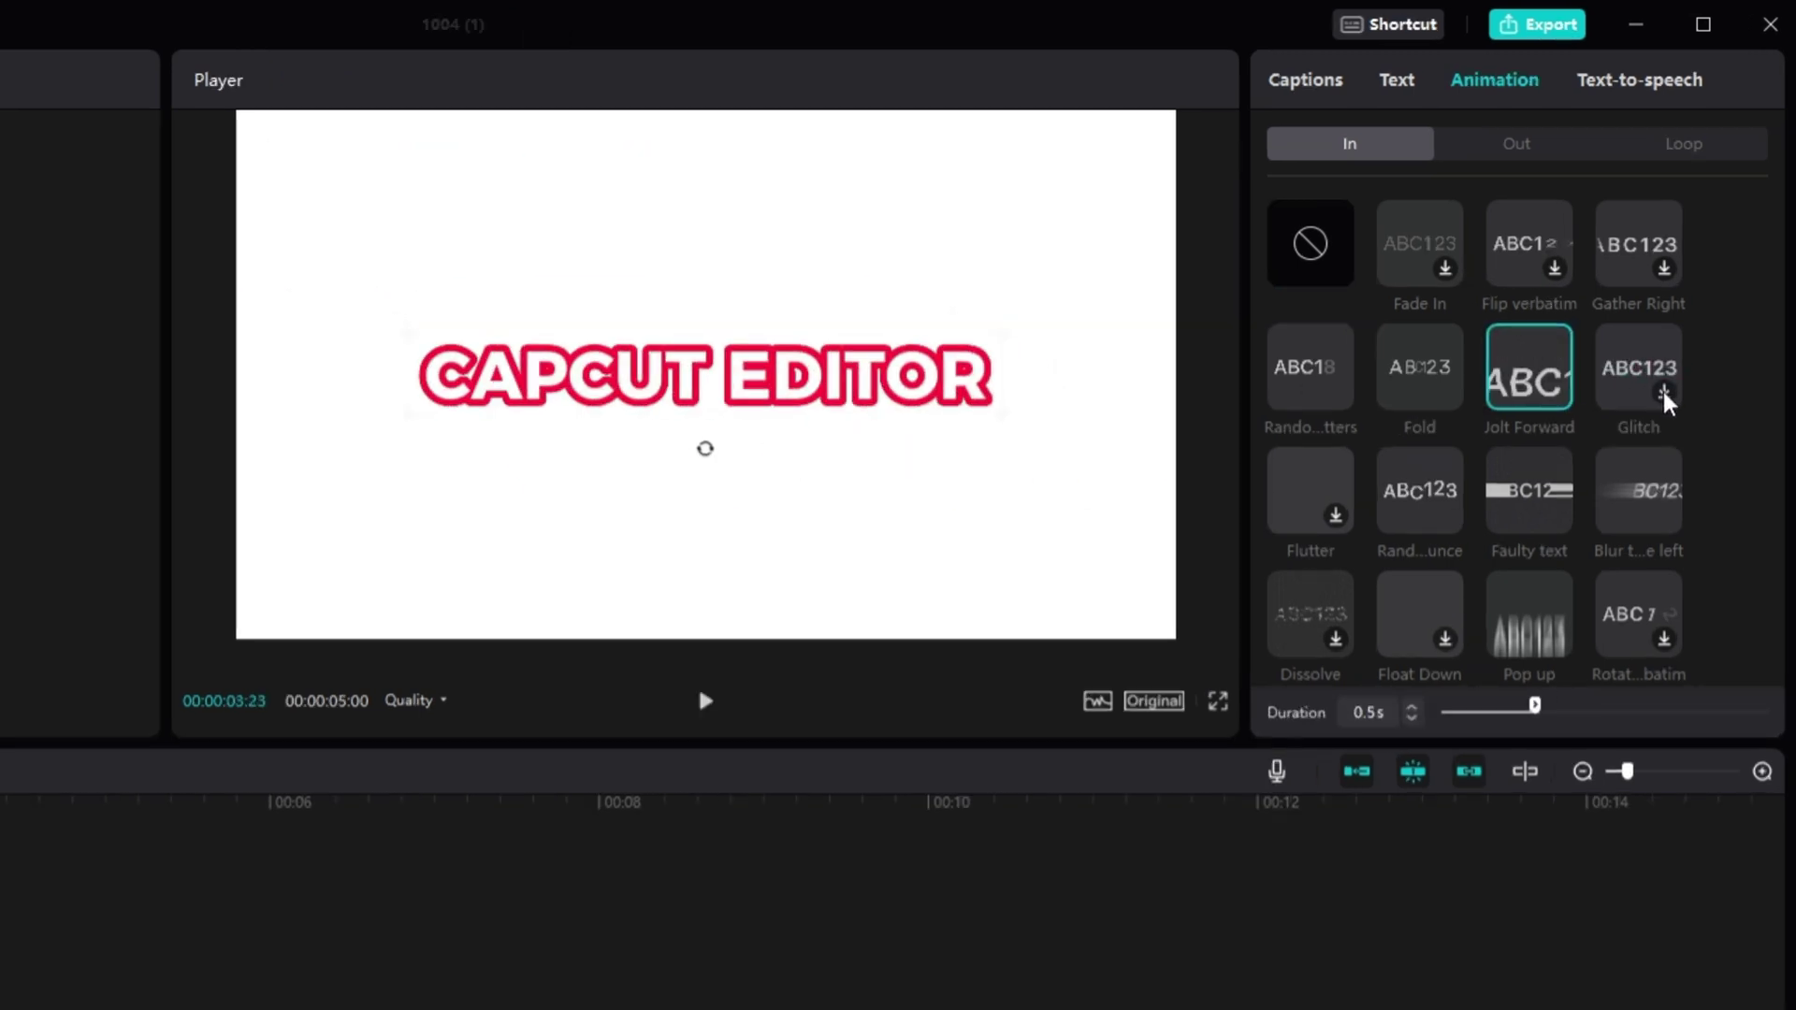
{"action": "left_click", "coordinate": [1663, 398]}
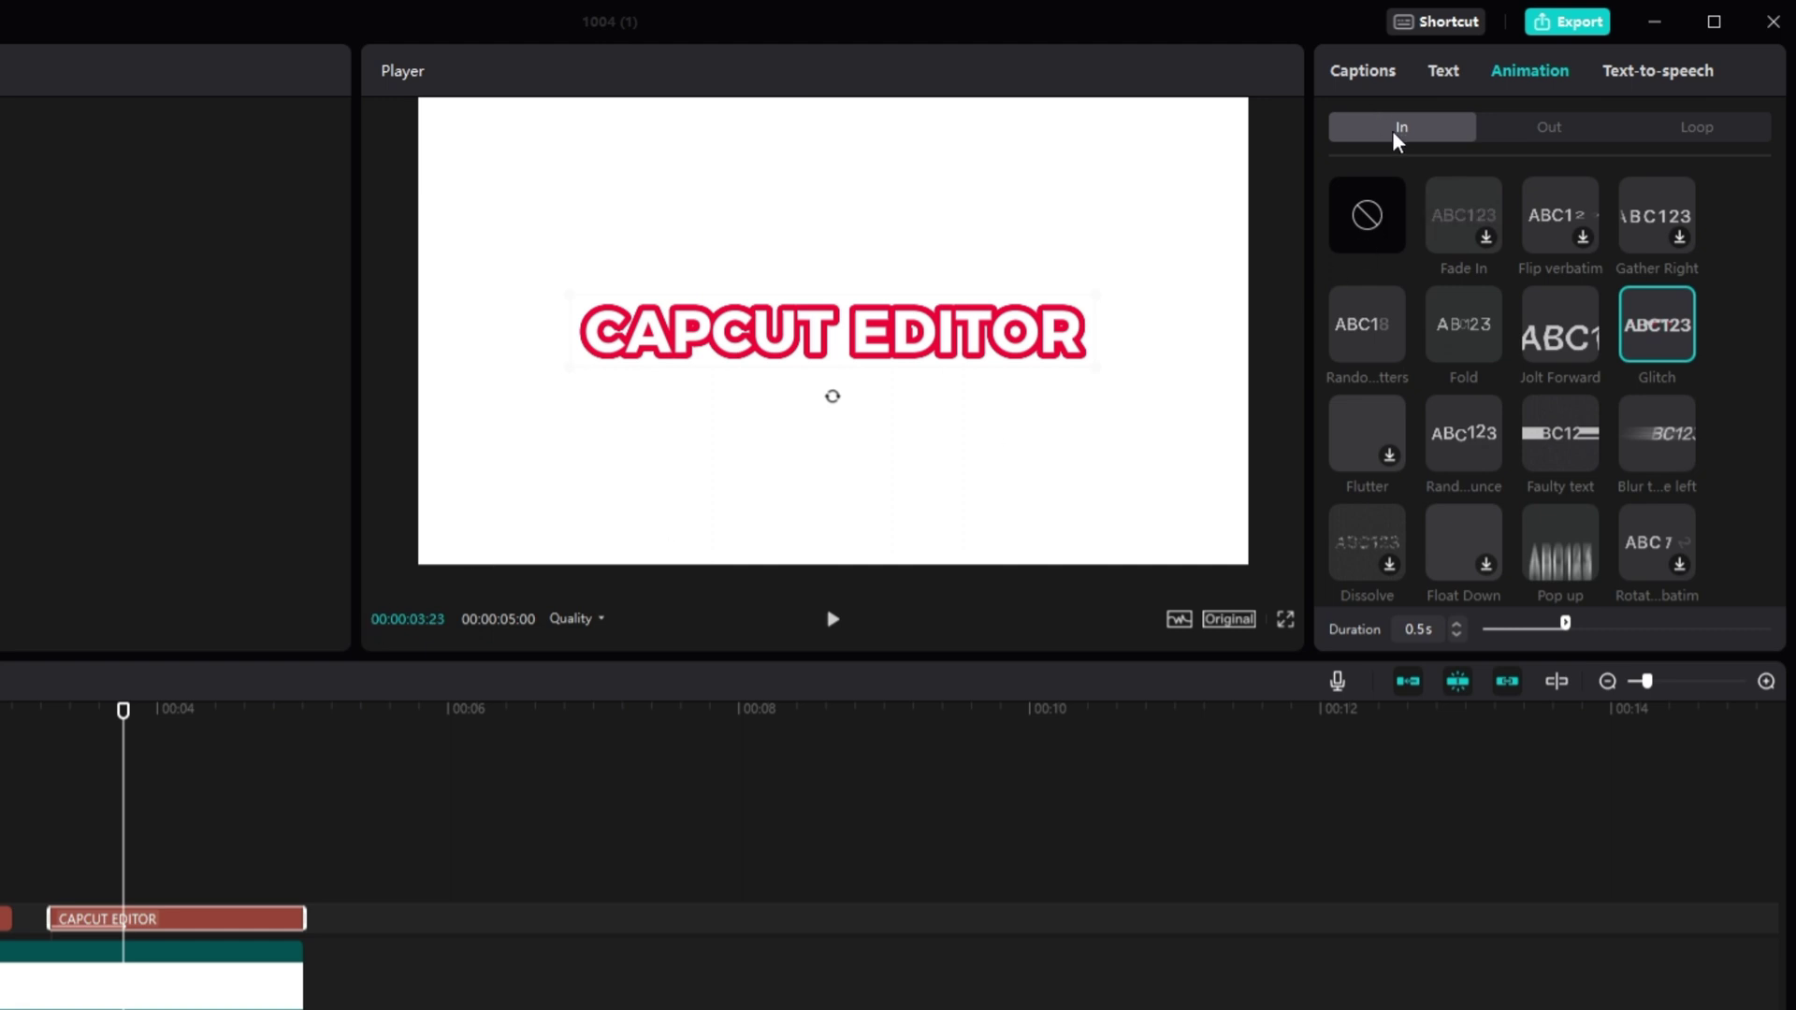
{"action": "left_click", "coordinate": [1690, 131]}
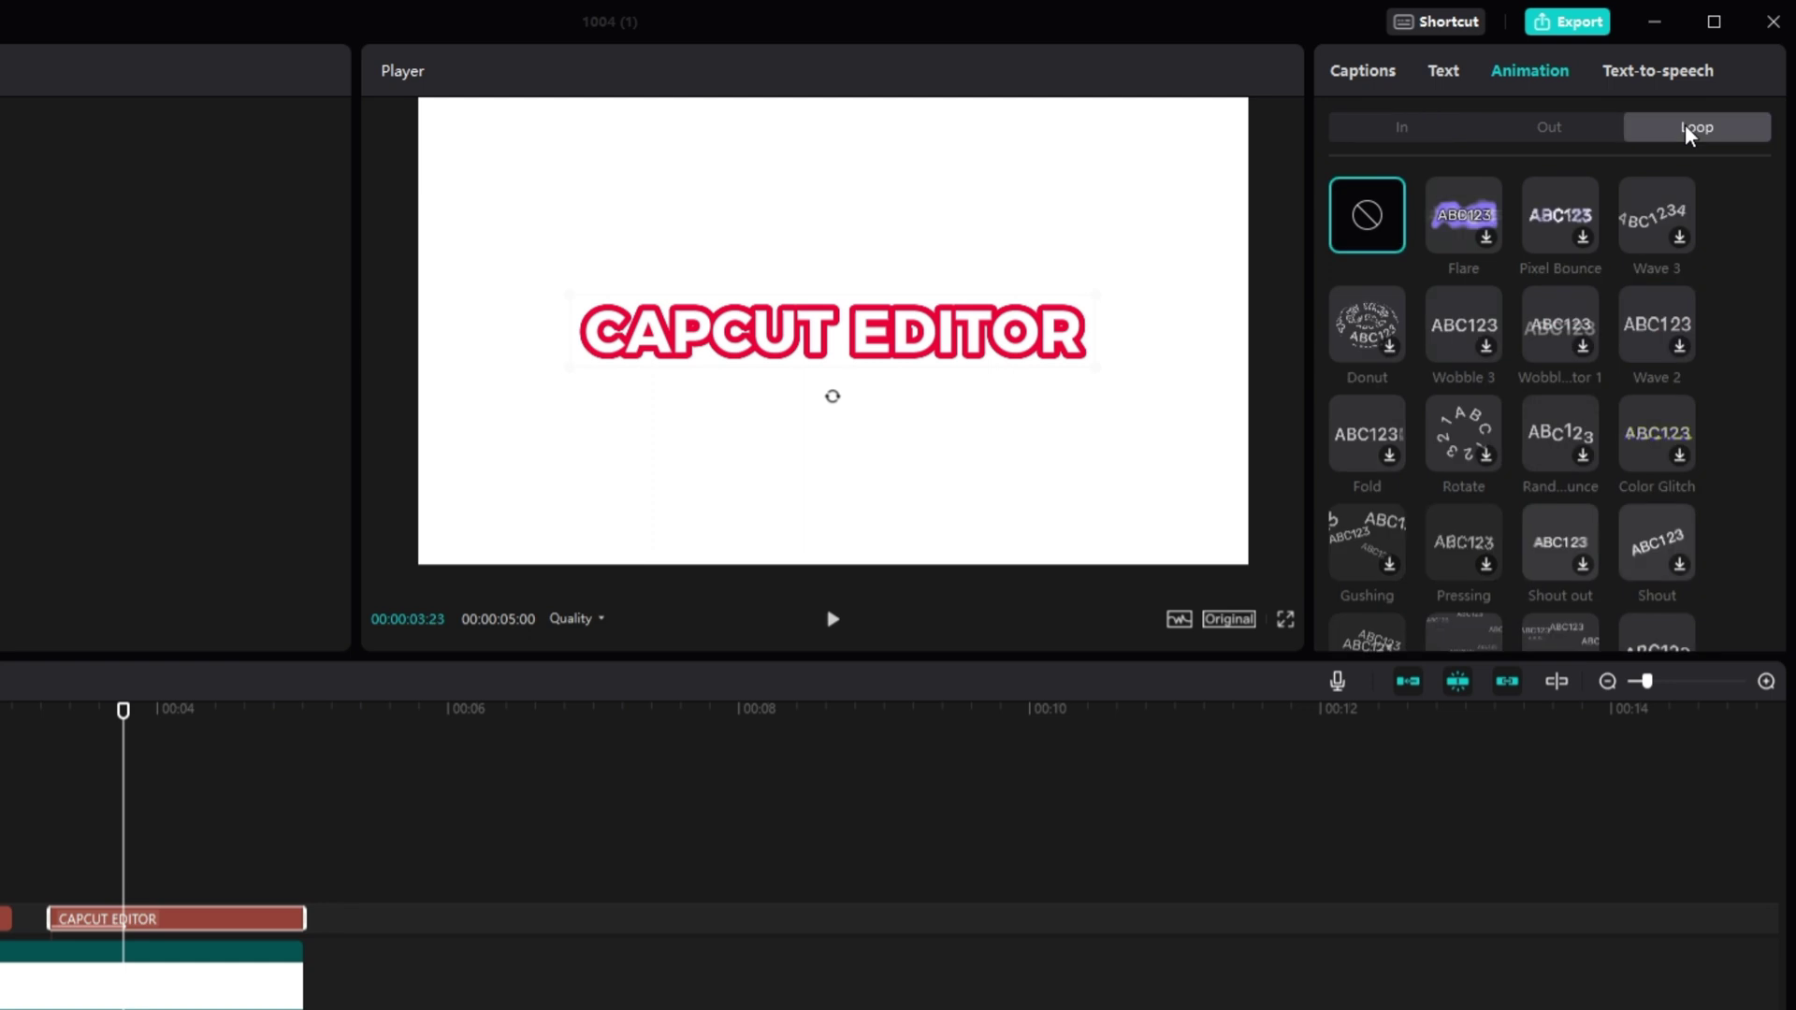